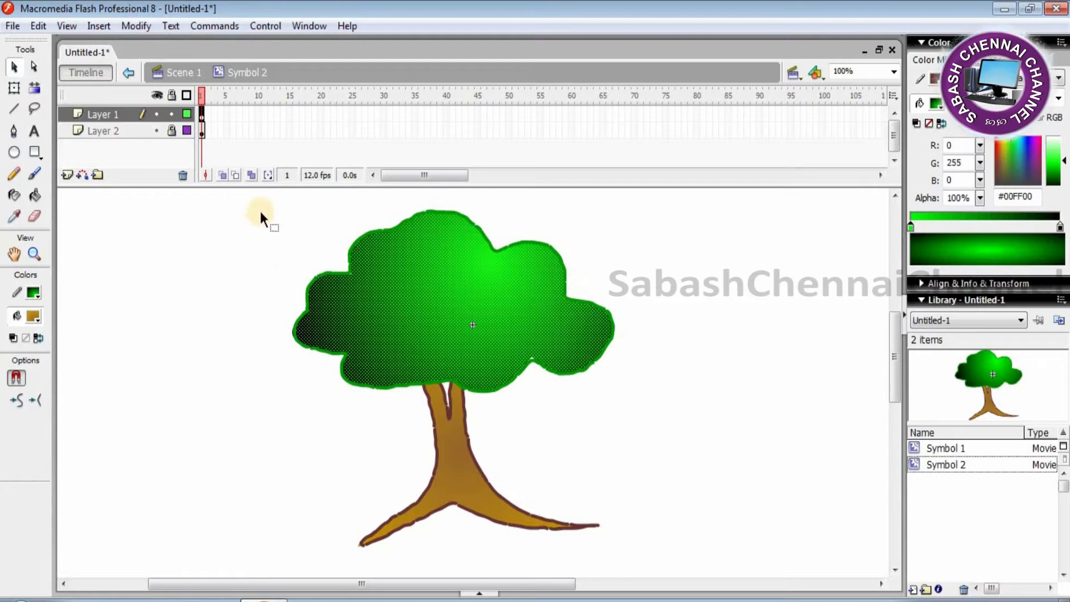
Step: Skew the green foliage slightly with Free Transform in frame 1 of Layer 1
click(15, 88)
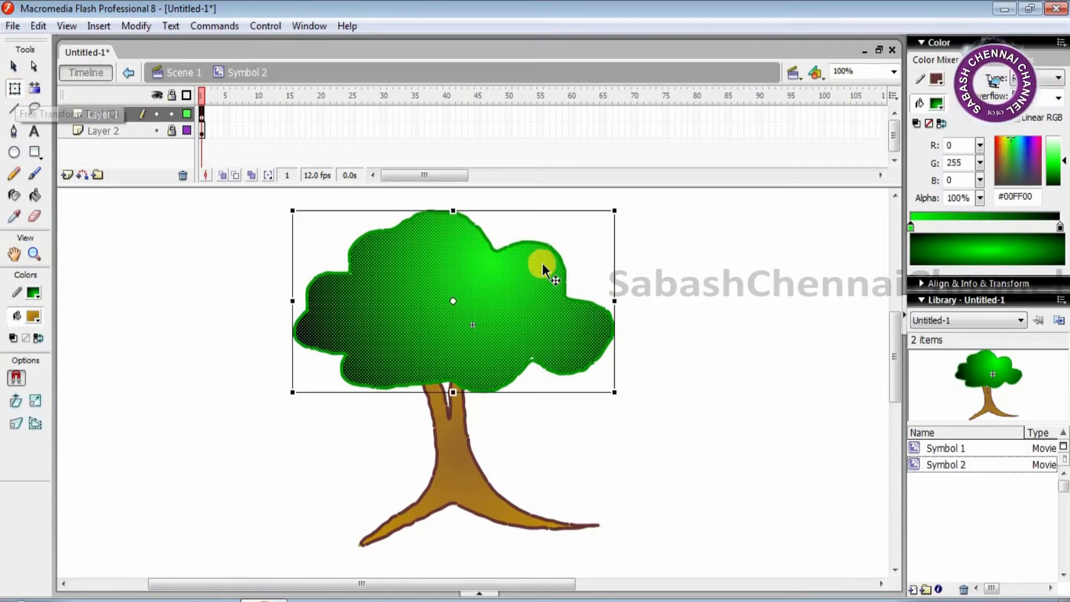
click(202, 112)
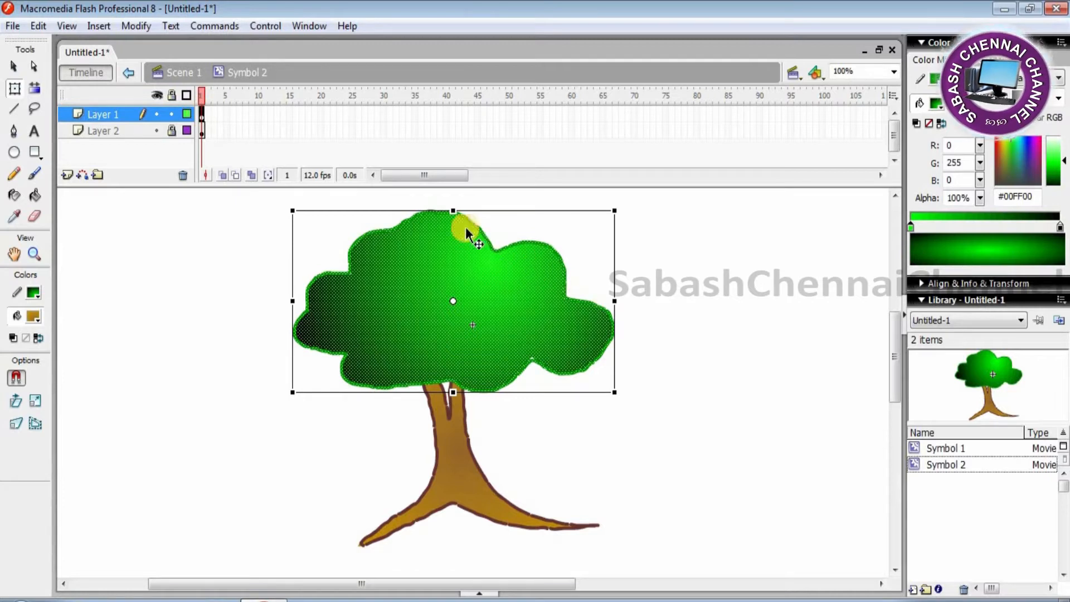
mouse_move(465, 209)
mouse_down()
mouse_move(409, 211)
mouse_move(530, 215)
mouse_move(467, 220)
mouse_up()
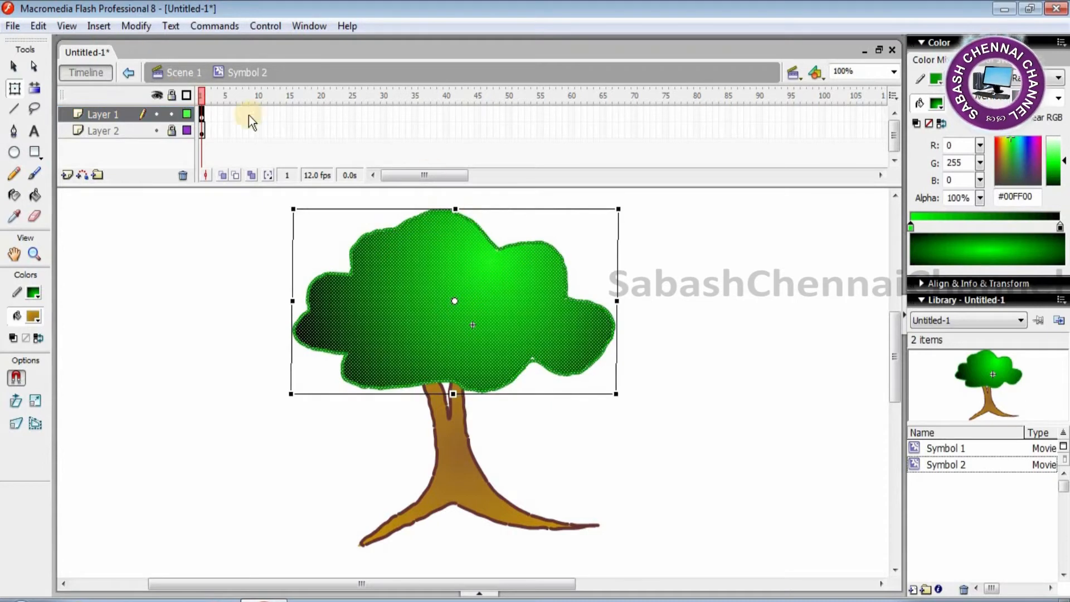
Step: Add keyframes 2 to 11 on Layer 1, skewing the foliage sideways with Free Transform to make it sway
key(F6)
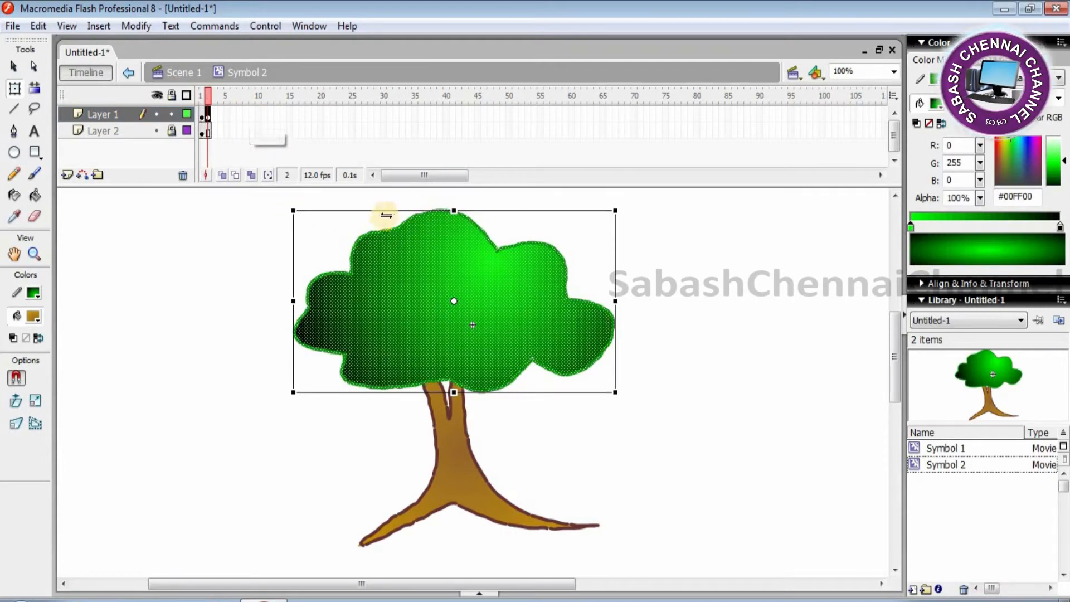
drag(461, 210, 530, 210)
key(F6)
key(F6)
key(F6)
key(F6)
key(F6)
key(F6)
key(F6)
key(F6)
key(F6)
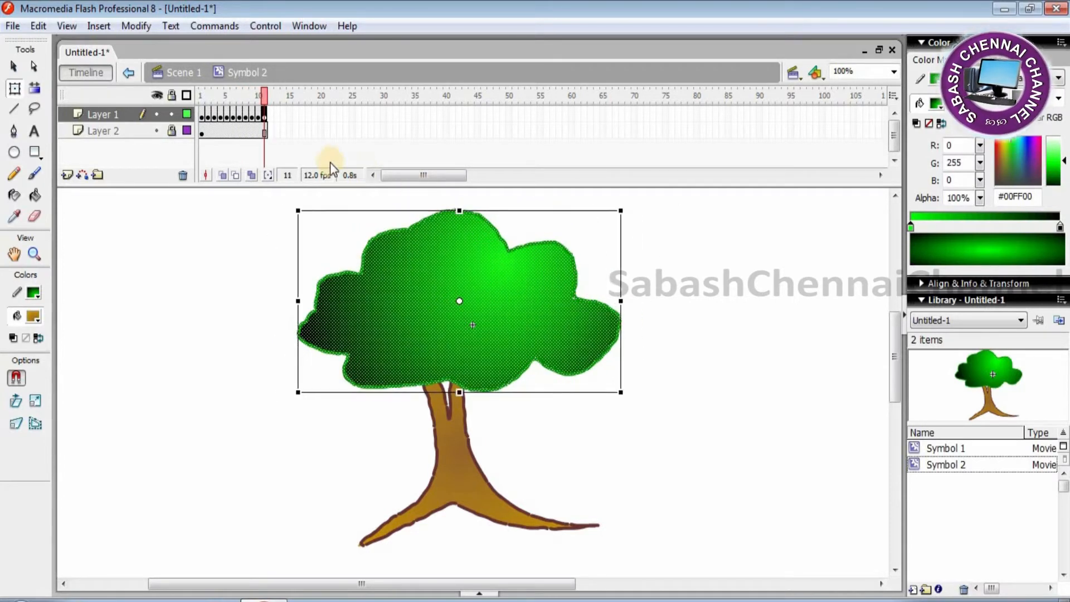
Step: Lock Layer 1, unlock Layer 2 and select the trunk in frame 1, undoing a trial skew
click(265, 132)
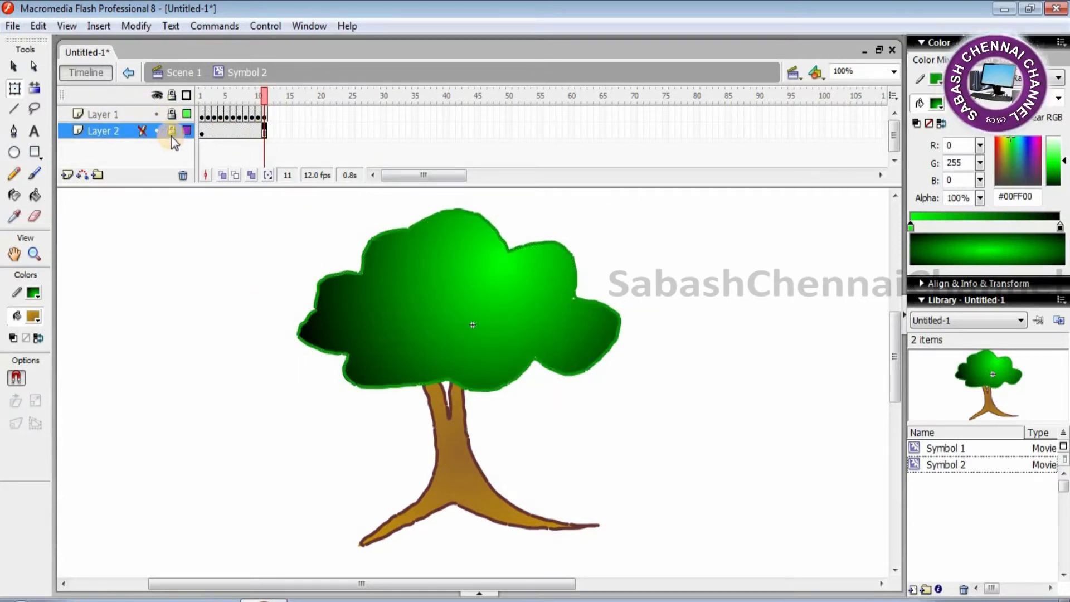
click(201, 135)
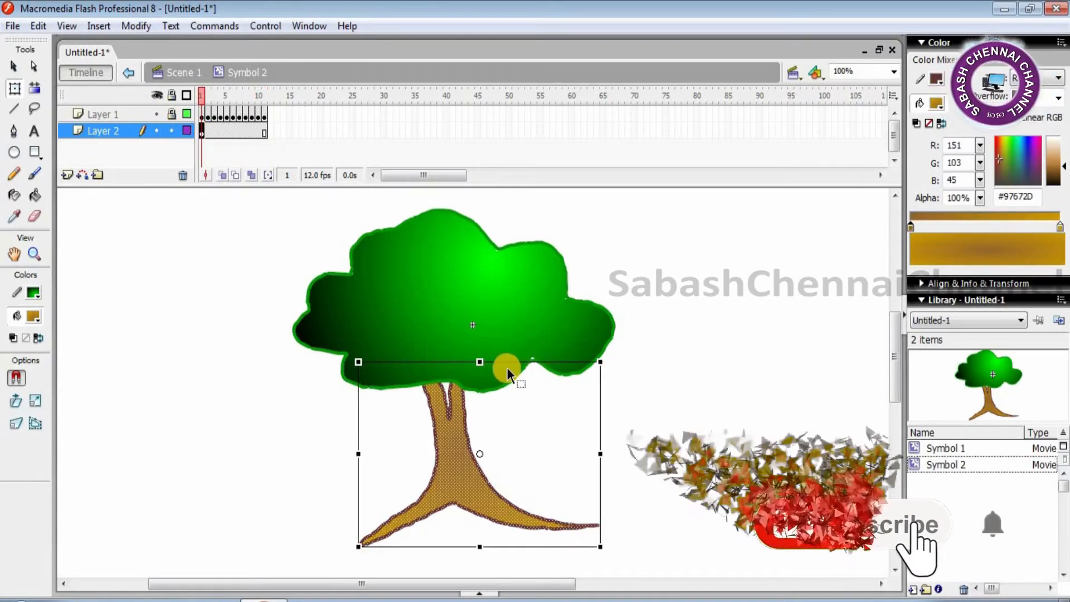
drag(504, 361, 498, 361)
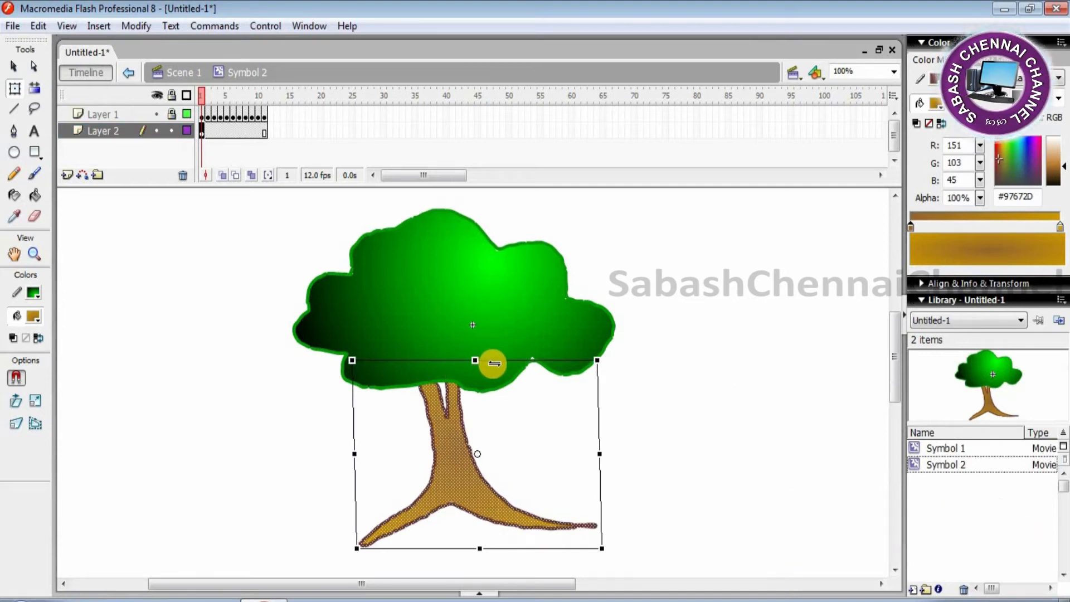
key(ctrl+z)
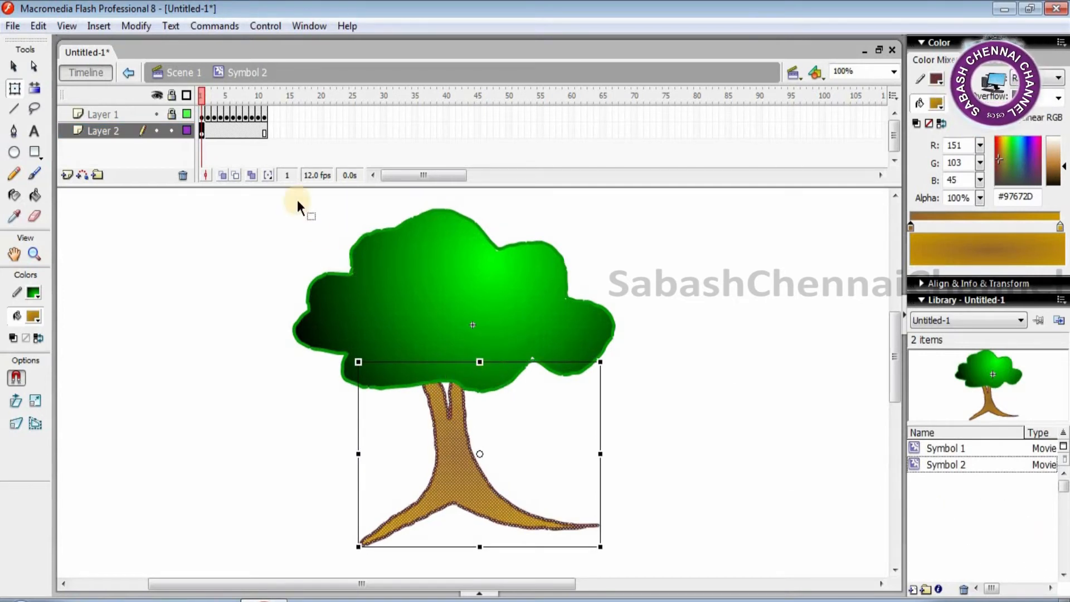
Step: Add keyframes 2 to 11 on Layer 2, skewing the trunk slightly to sway with the foliage, and play the timeline
key(F6)
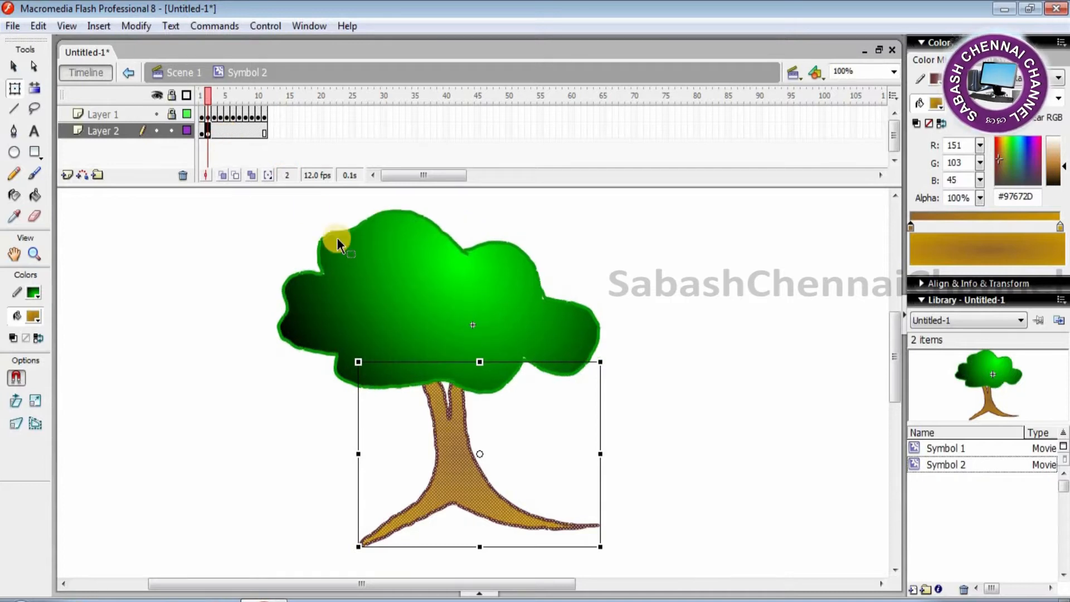
mouse_move(515, 357)
mouse_down()
mouse_move(502, 360)
mouse_move(534, 367)
mouse_move(513, 362)
mouse_up()
key(F6)
key(F6)
key(F6)
key(F6)
key(F6)
key(F6)
key(F6)
key(F6)
key(F6)
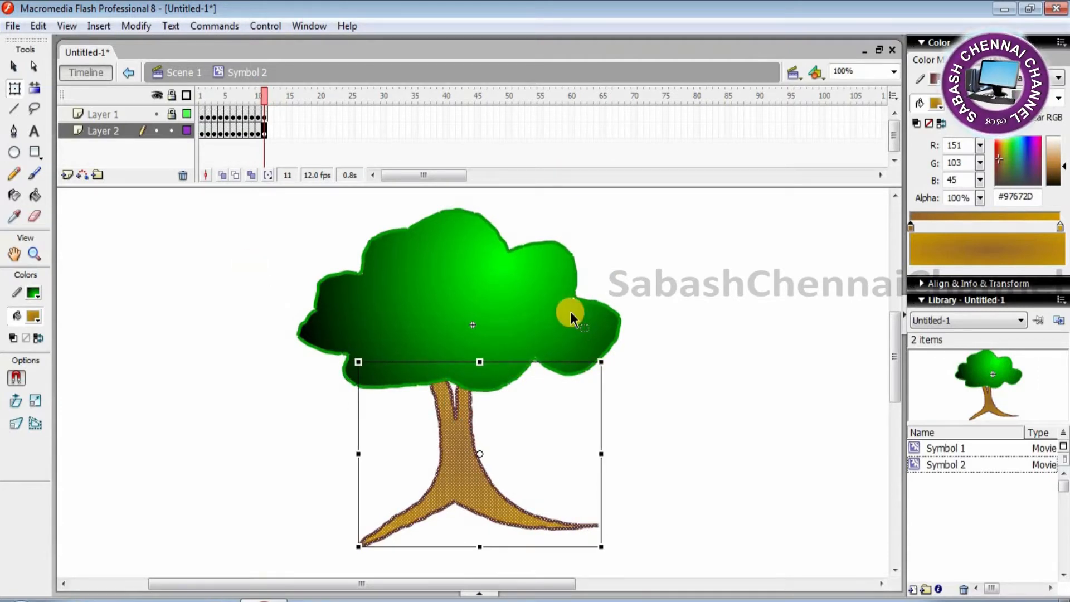
key(Return)
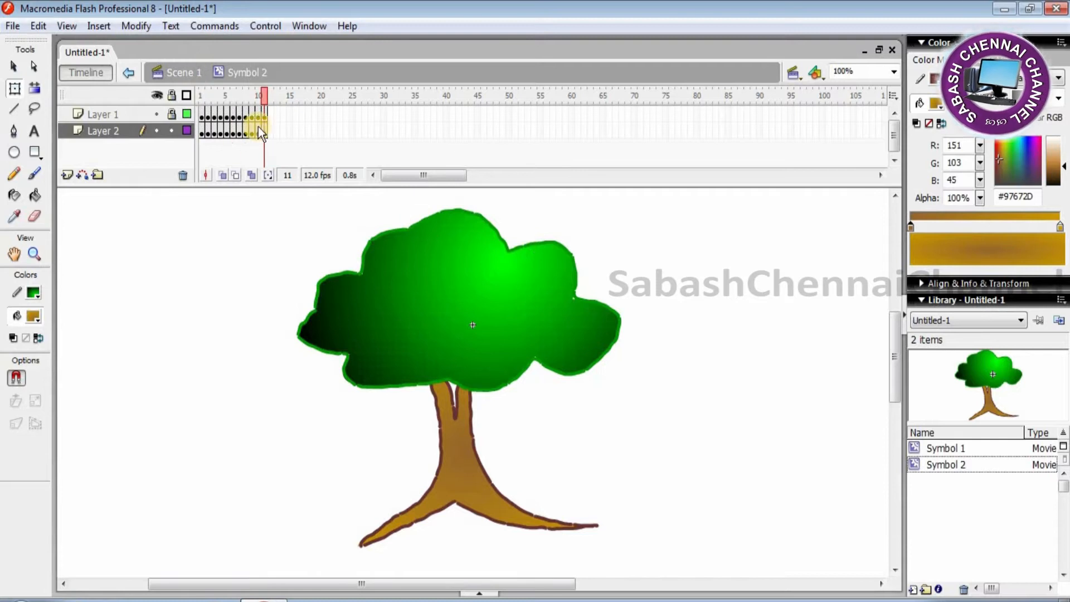
Step: Return to Scene 1 and set the document's frame rate to 1 fps
click(180, 72)
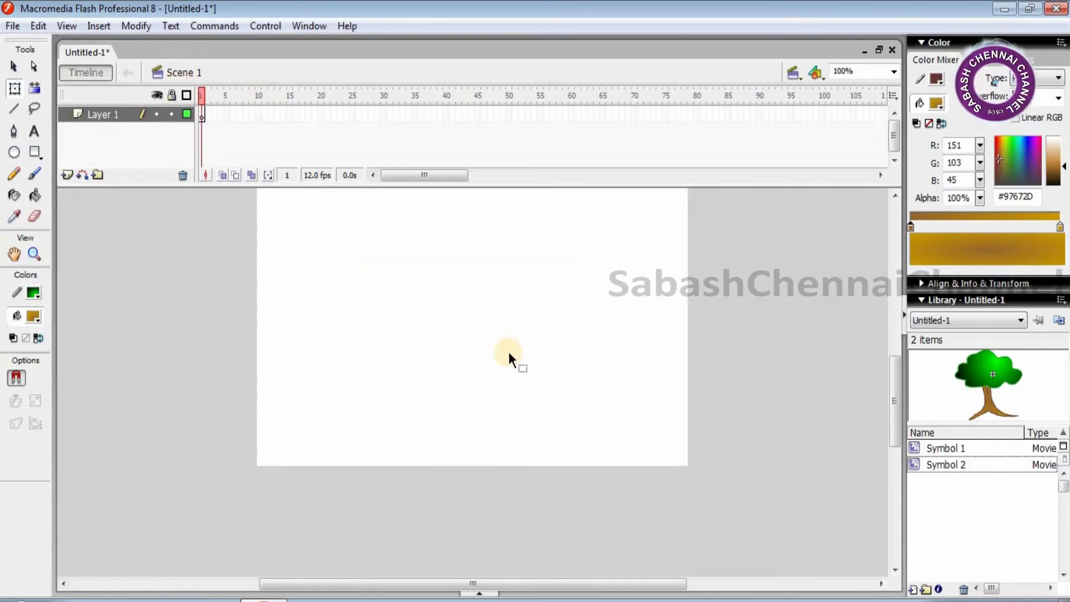
right_click(451, 279)
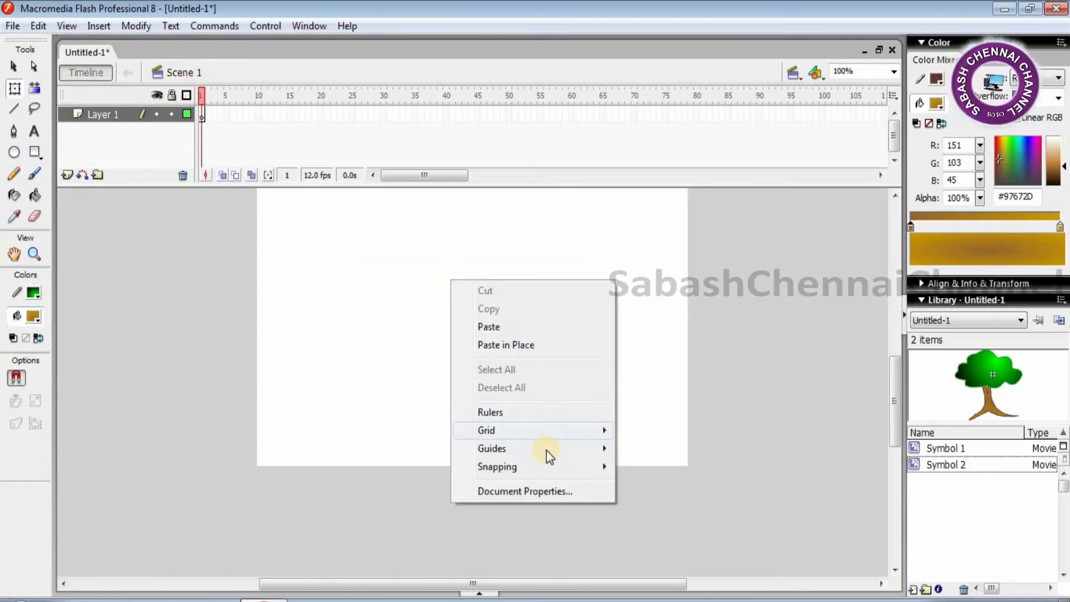
click(529, 490)
double_click(493, 358)
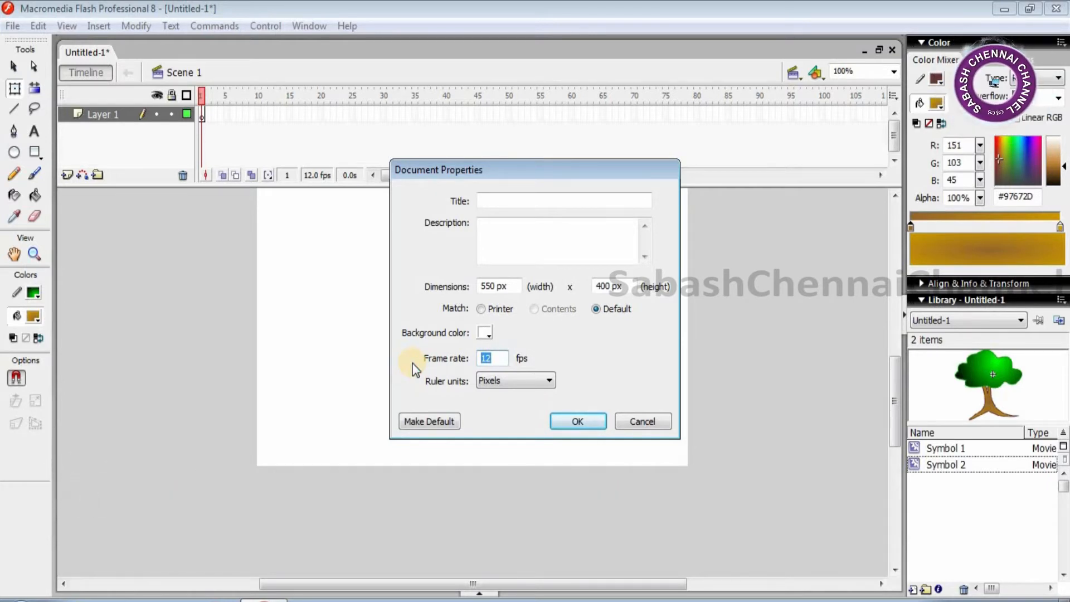
text(1)
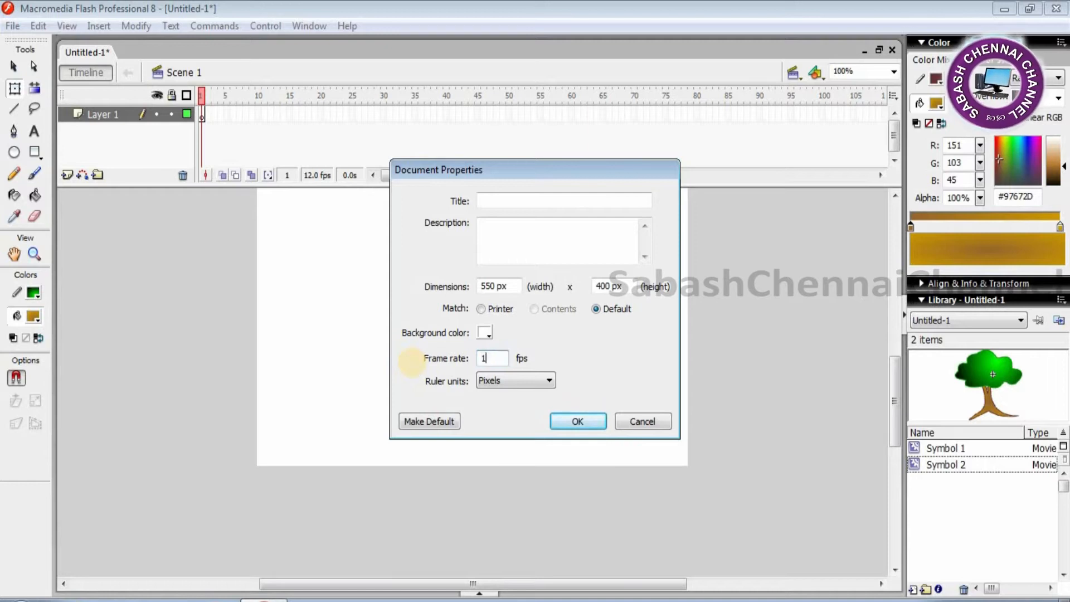
click(576, 421)
Step: Place the tree symbol on the stage, scale it down to about a quarter and move it to the stage's lower left
drag(905, 373, 499, 293)
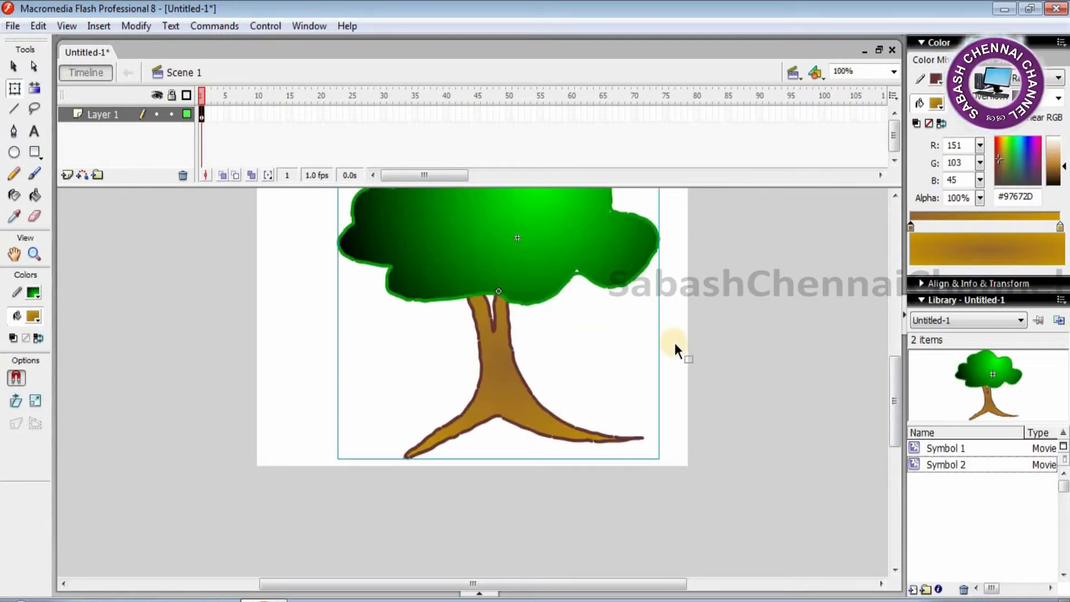
mouse_move(894, 396)
mouse_down()
mouse_move(899, 370)
mouse_move(898, 379)
mouse_up()
click(15, 88)
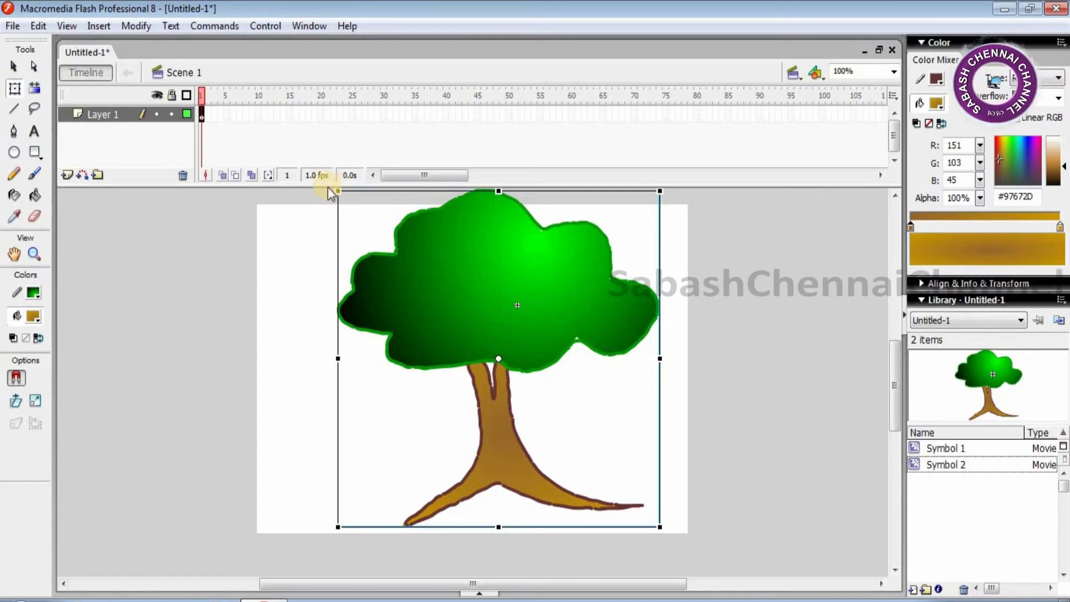
drag(338, 190, 473, 307)
drag(524, 347, 413, 408)
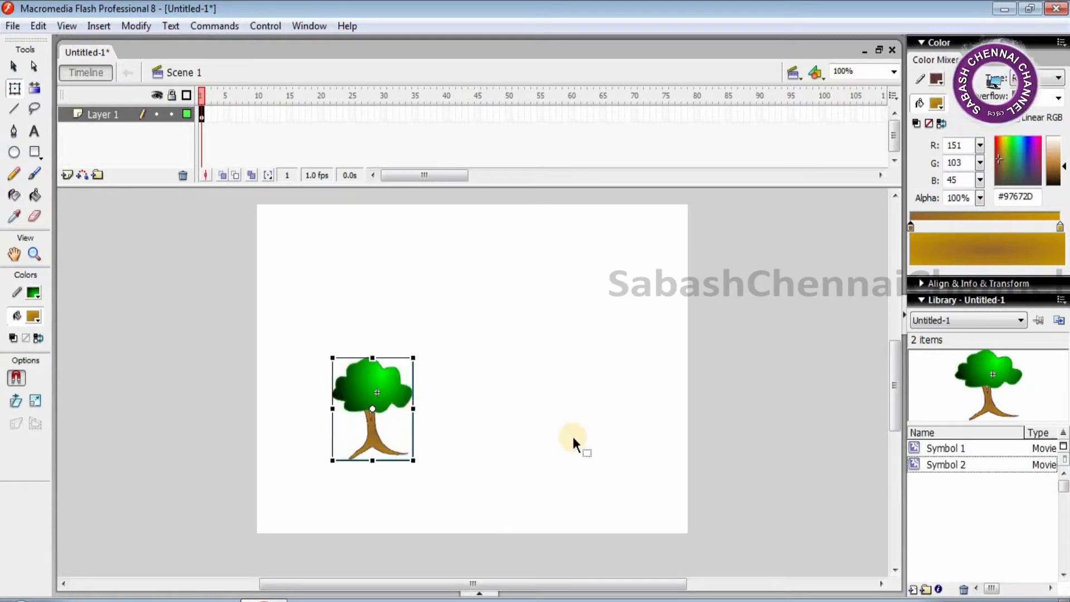
Step: Place a second small tree to the right of the first, flipping it horizontally and making it wider
click(556, 396)
drag(981, 382, 600, 392)
drag(478, 220, 608, 350)
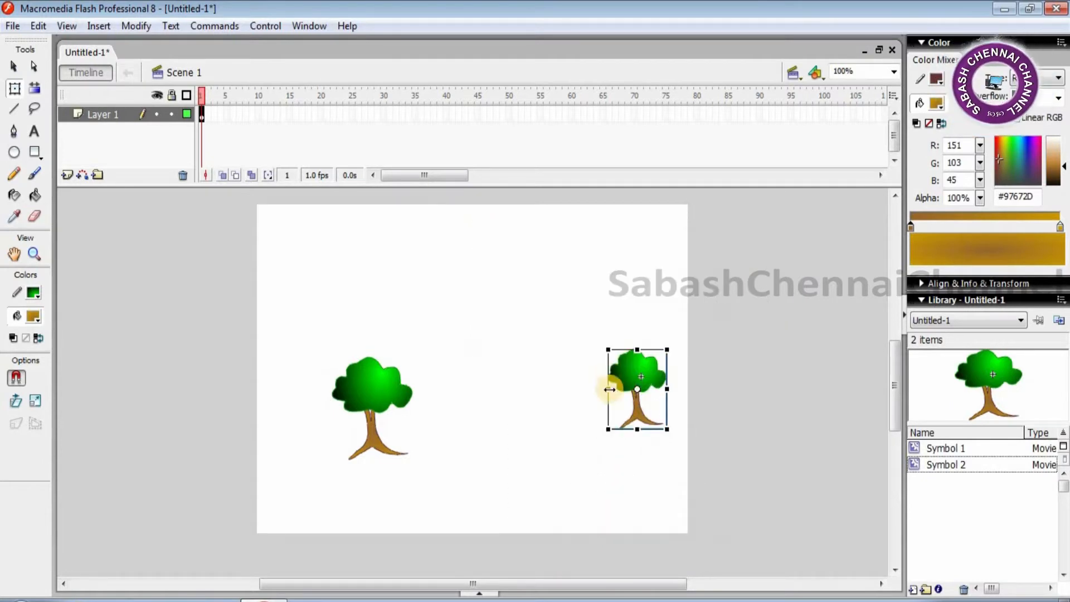
drag(609, 392, 533, 358)
click(641, 383)
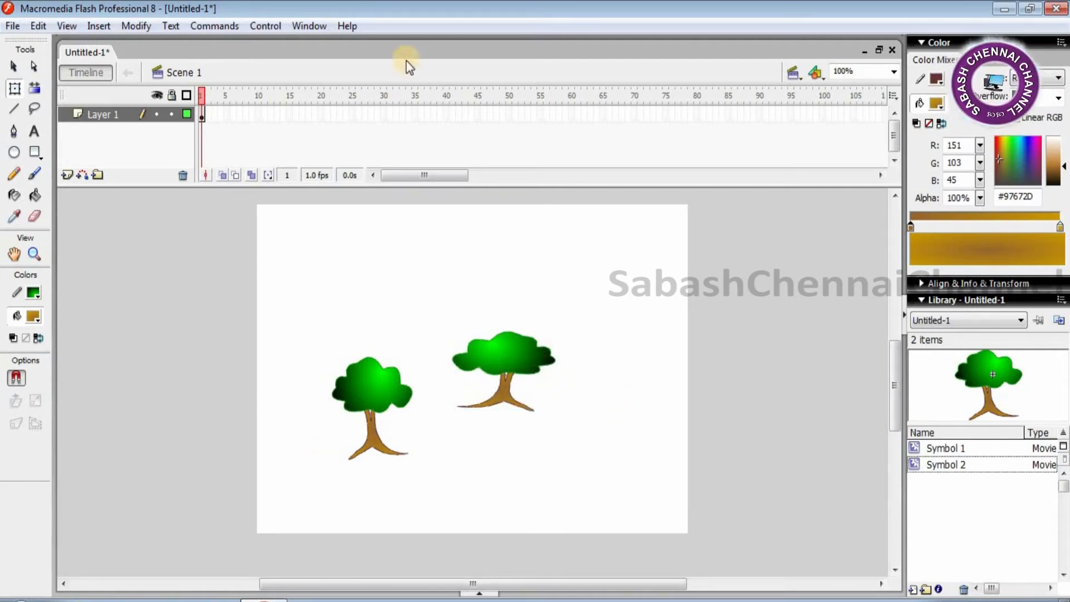
Step: Test the movie to watch both trees sway at the current speed, and close the preview
key(ctrl+Return)
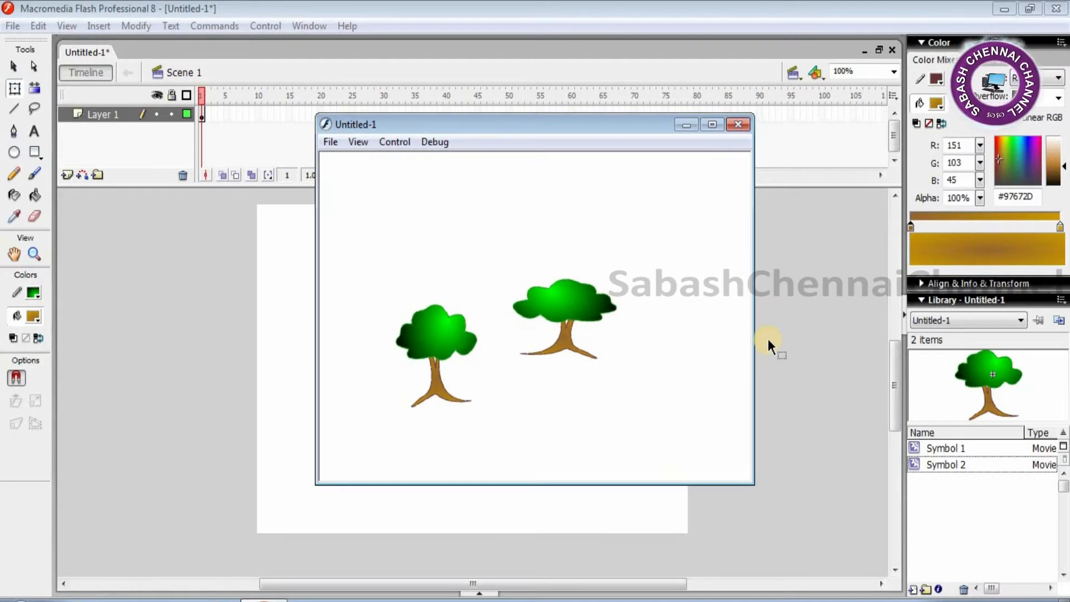
click(735, 124)
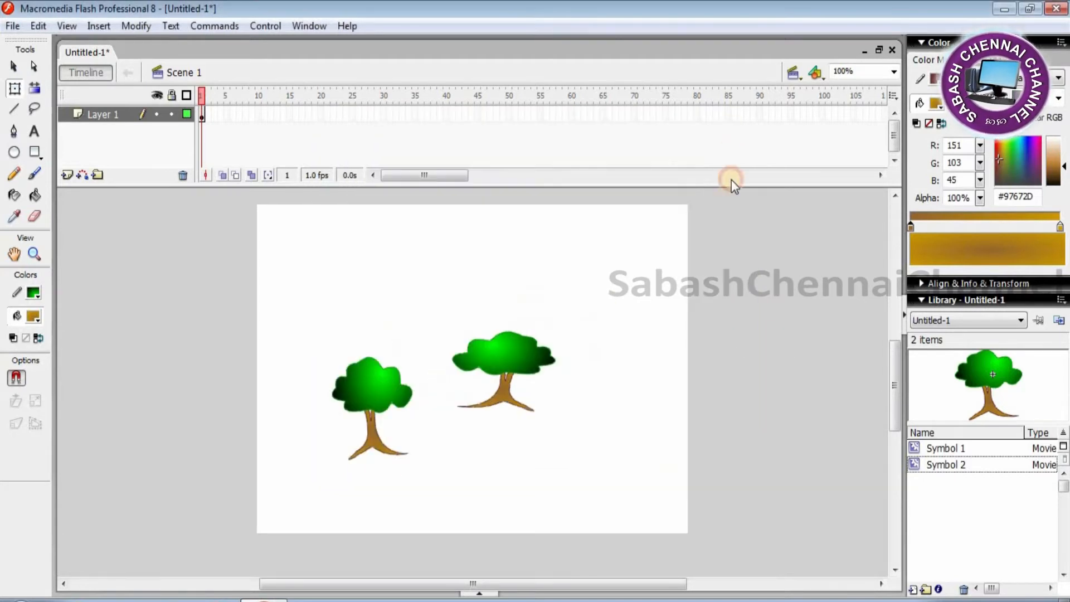
Step: Set the document's frame rate to 3 fps and test the movie at the new speed
right_click(461, 255)
click(562, 465)
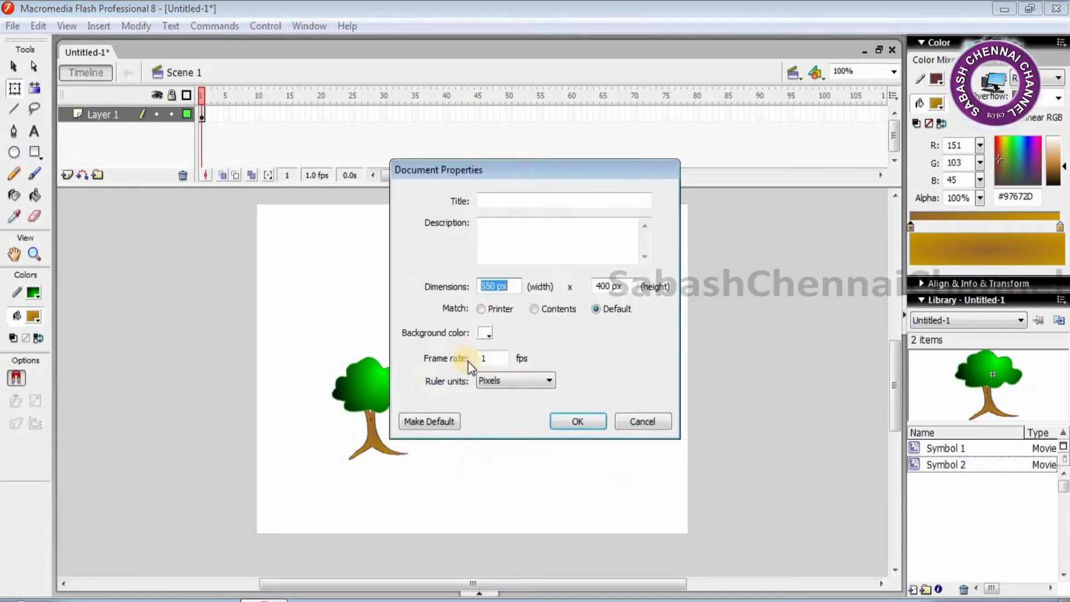
double_click(494, 364)
text(3)
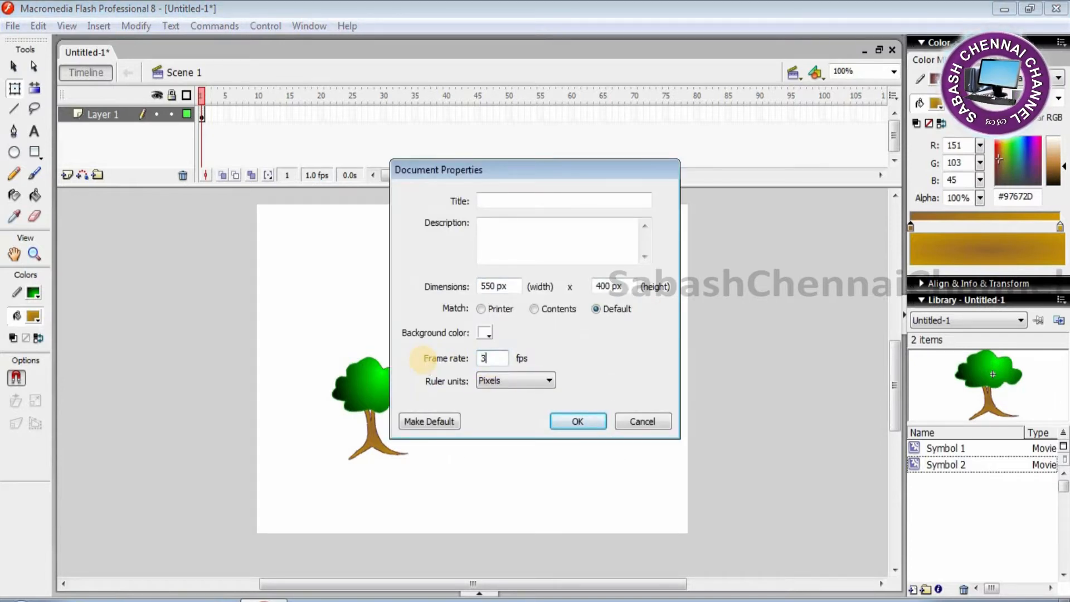
click(583, 426)
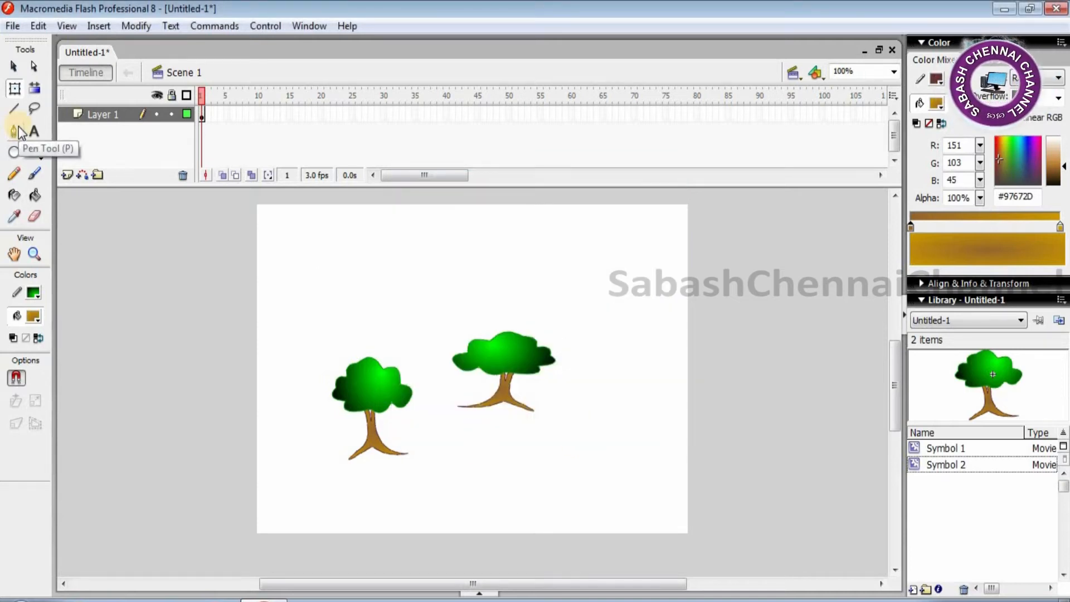
key(ctrl+Return)
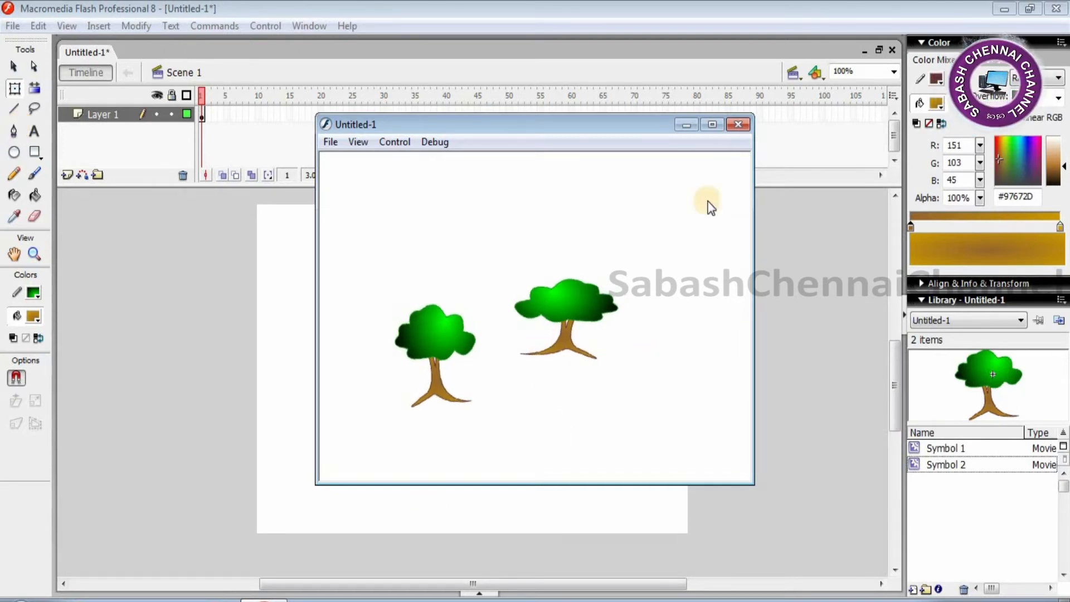
click(739, 125)
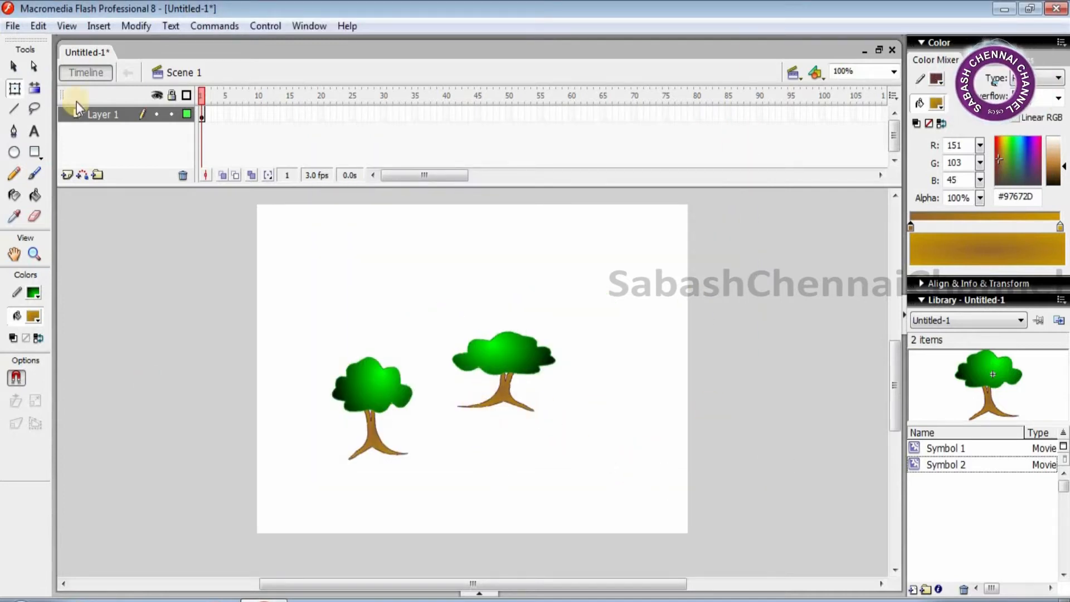
Step: Create a new graphic symbol named Symbol 3
click(109, 26)
click(124, 45)
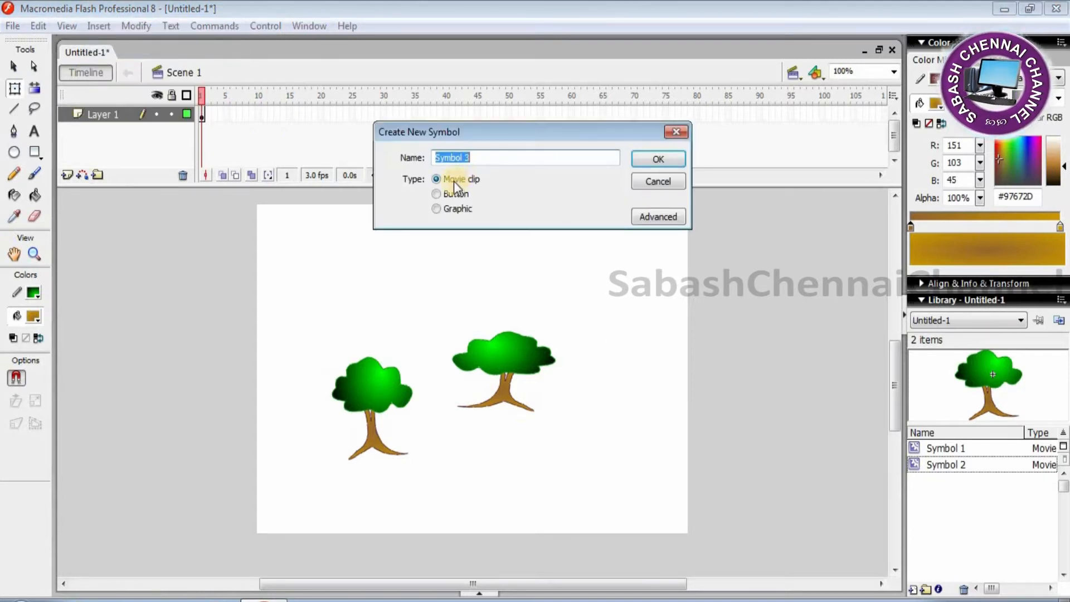
click(453, 207)
click(655, 157)
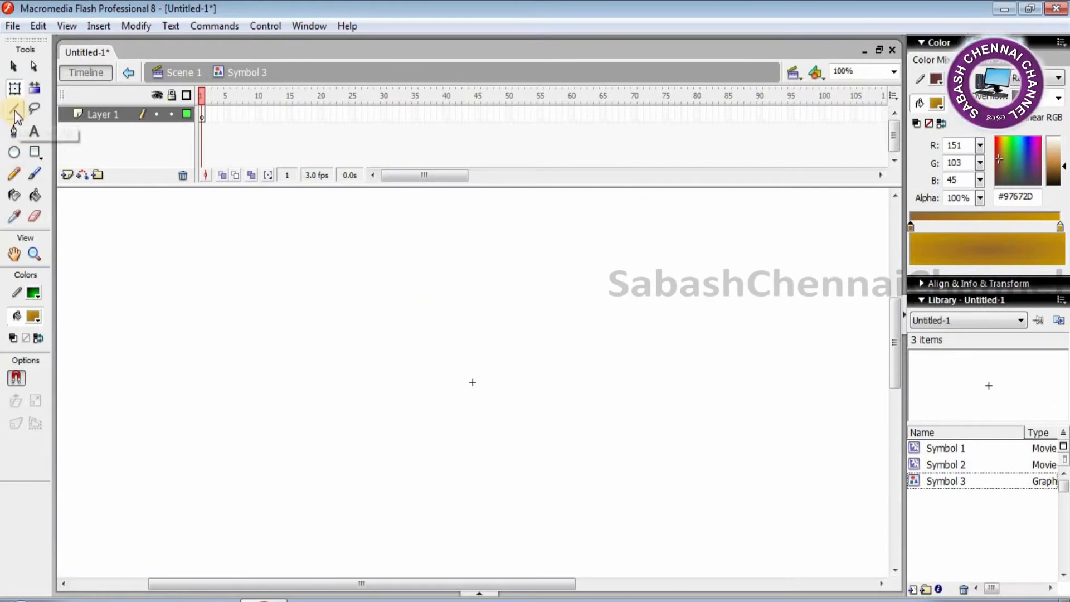
Step: Draw a rectangle around the registration point of Symbol 3 and fill it with dark grey #333333
click(34, 156)
drag(407, 316, 557, 424)
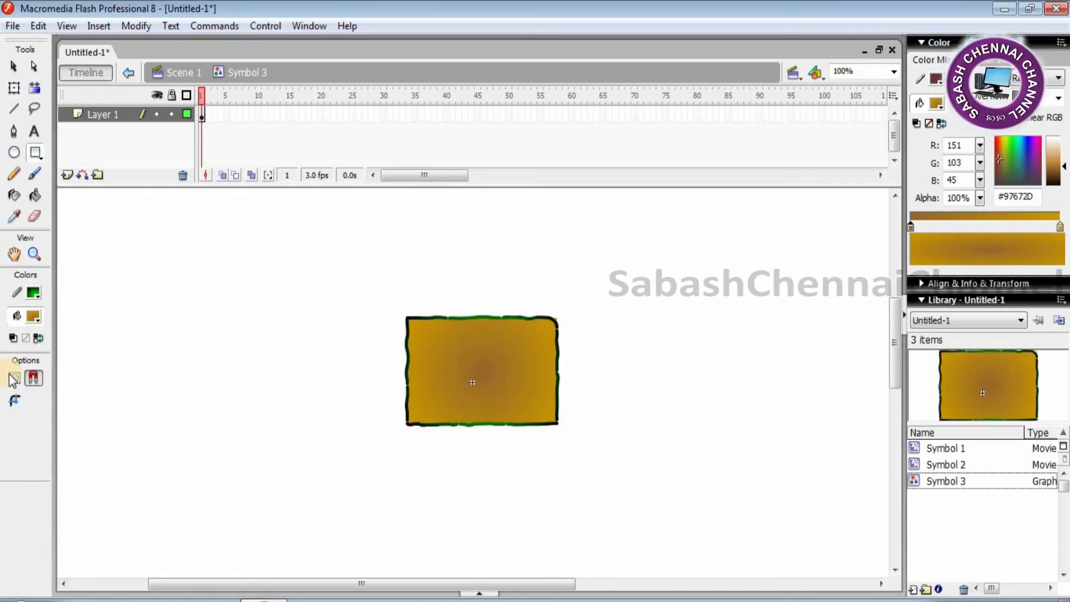
click(34, 317)
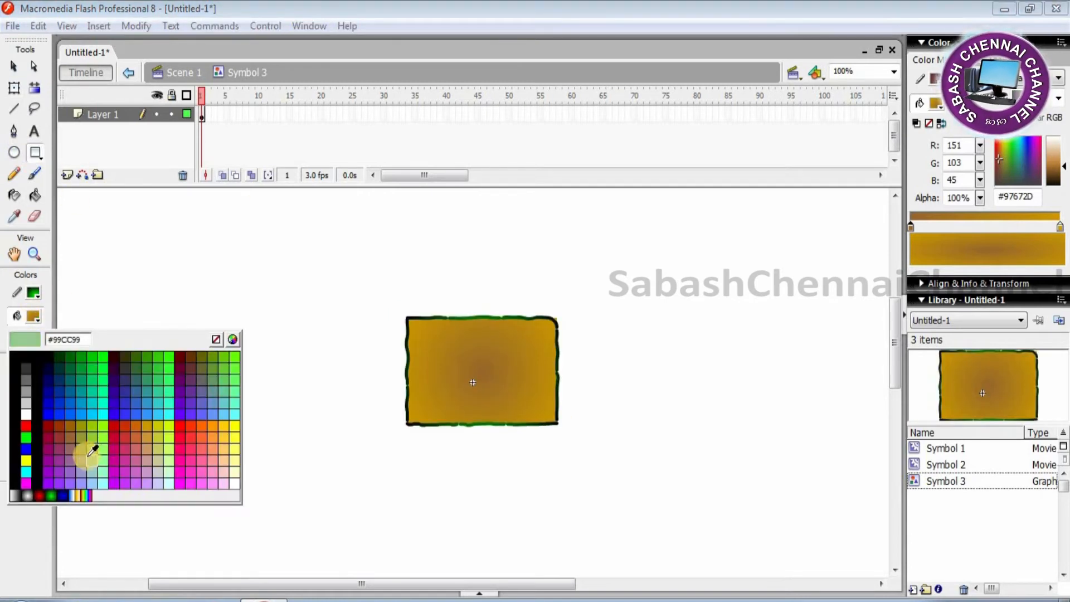
click(25, 368)
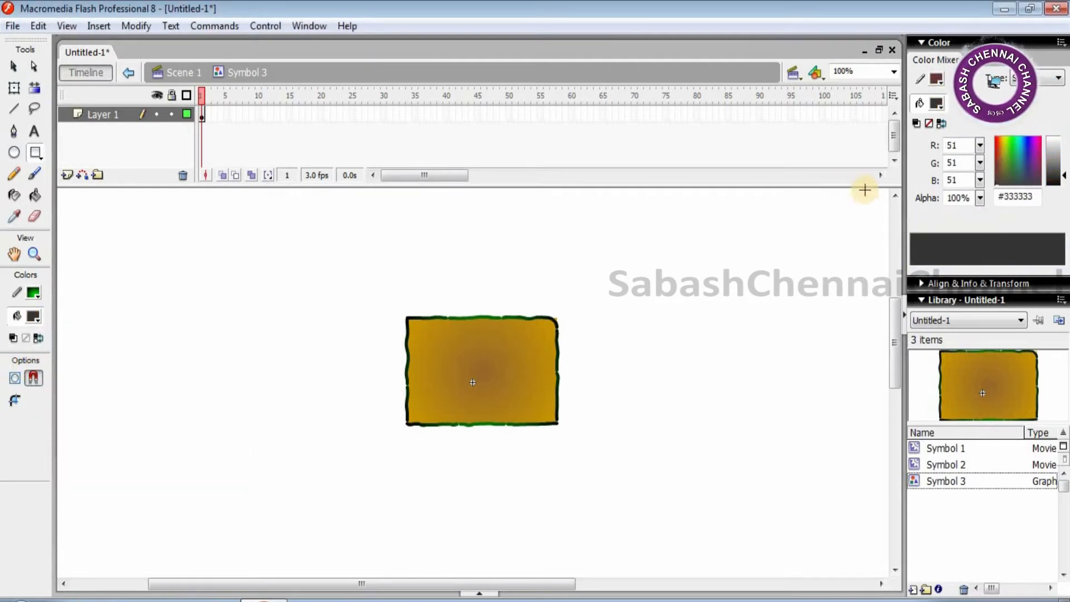
key(k)
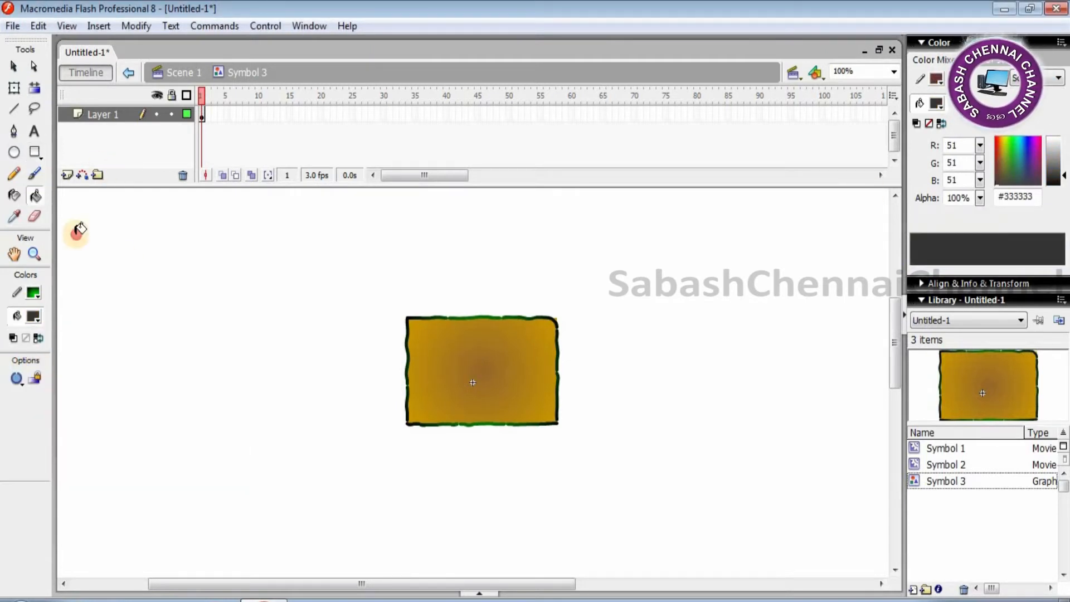
click(508, 351)
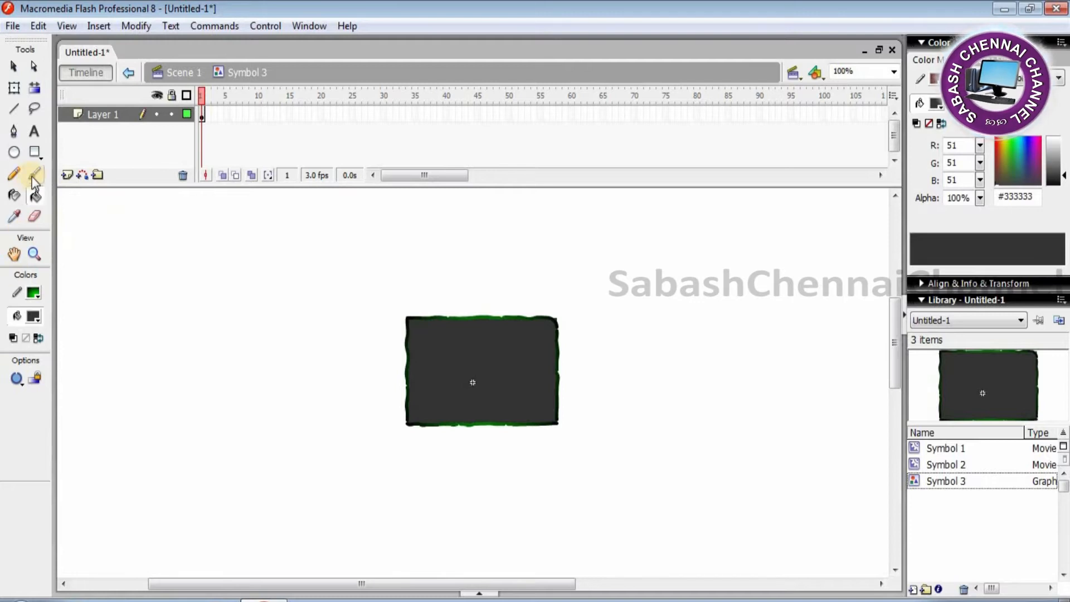
Step: Recolour the dark grey rectangle's outline black #000000 at a stroke height of 0.25 with the Ink Bottle tool
click(15, 196)
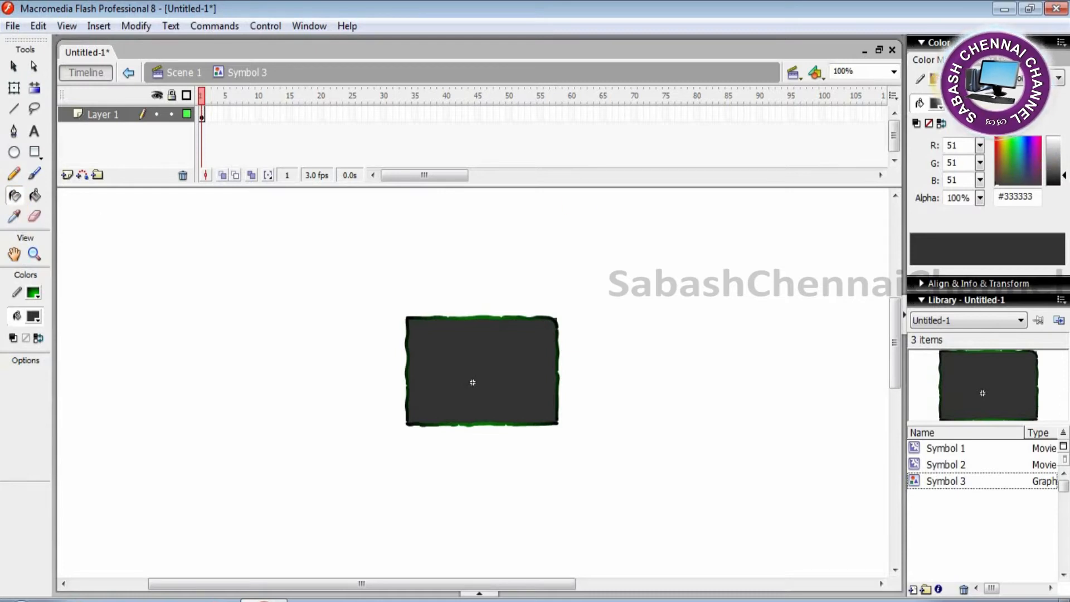
click(936, 78)
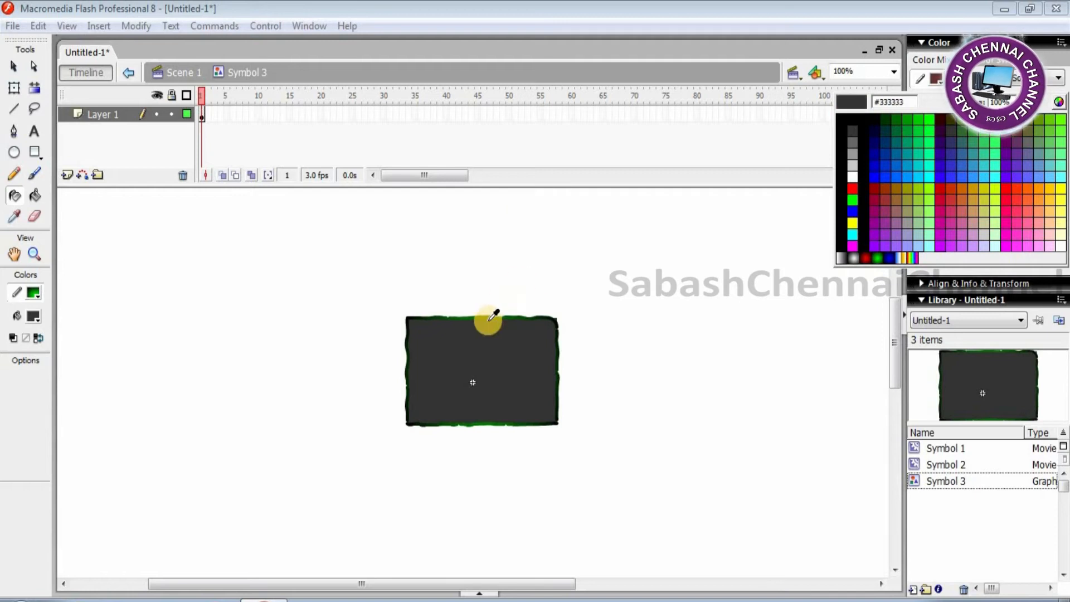
click(62, 226)
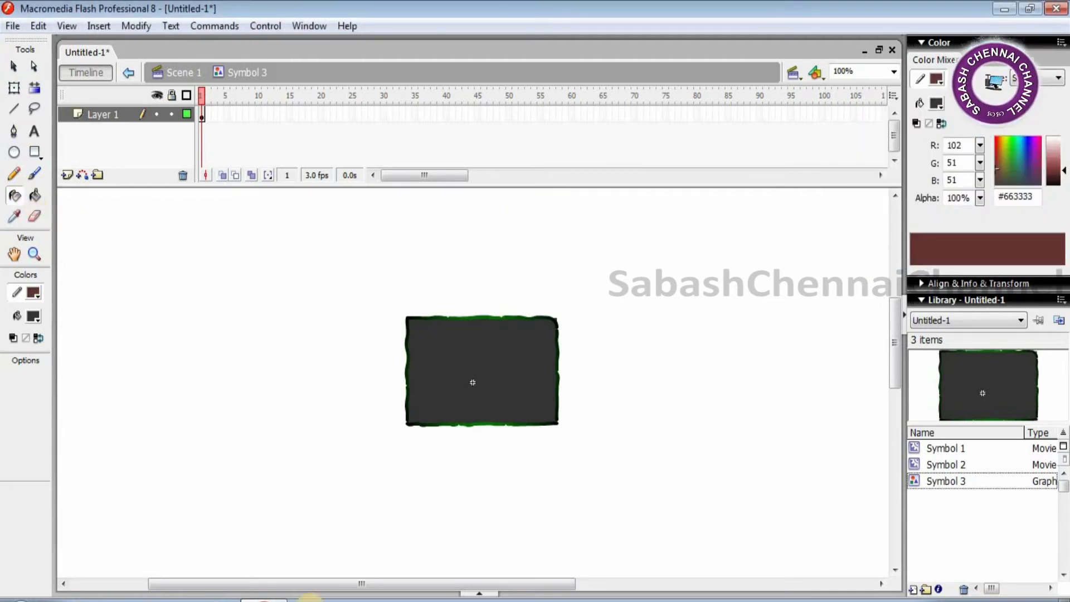
click(477, 593)
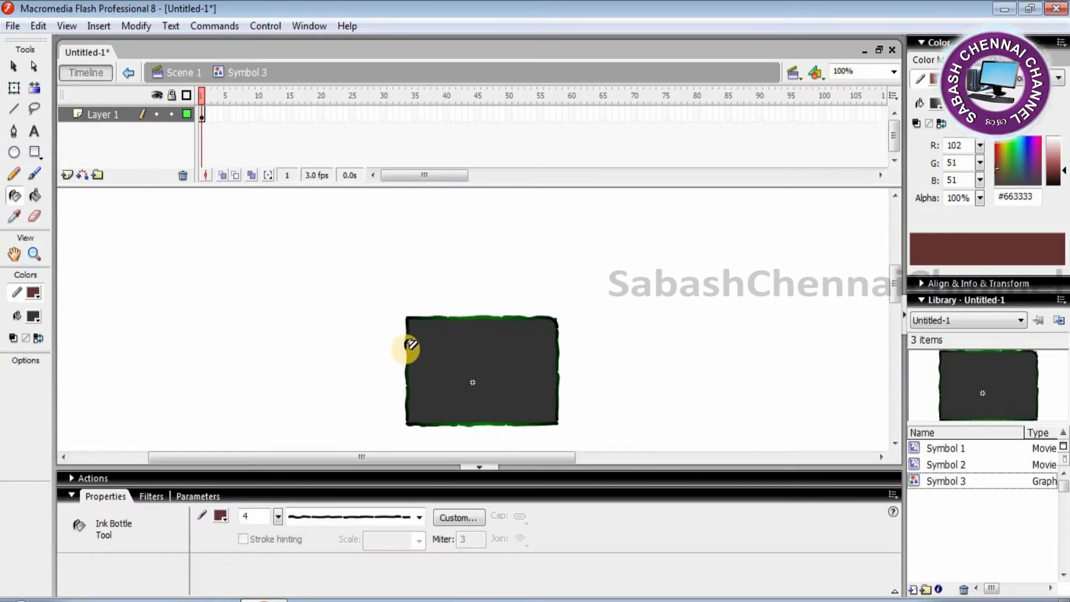
drag(277, 516, 279, 535)
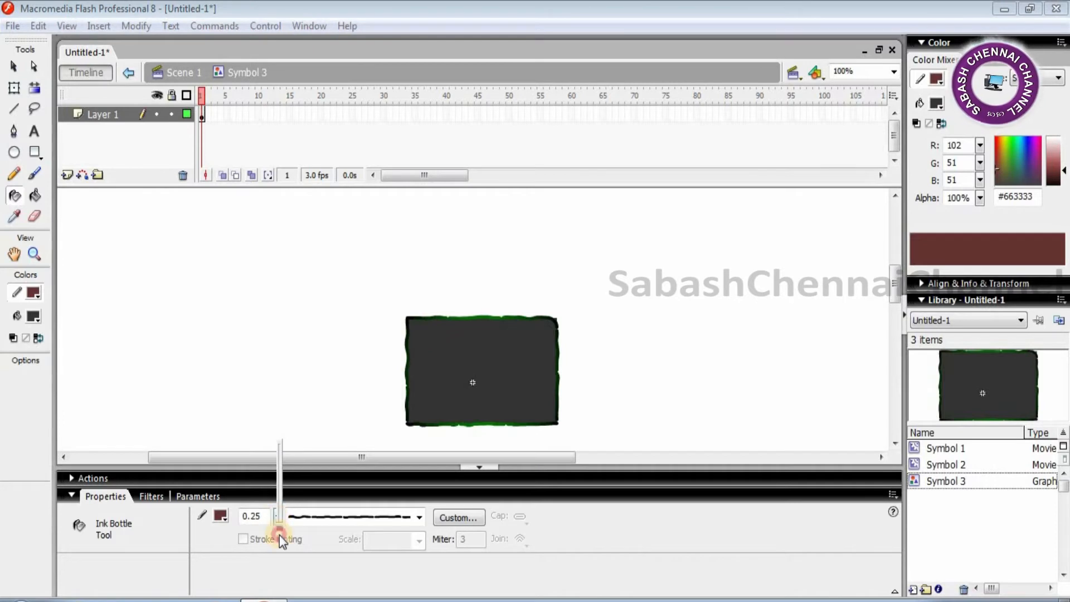
click(222, 524)
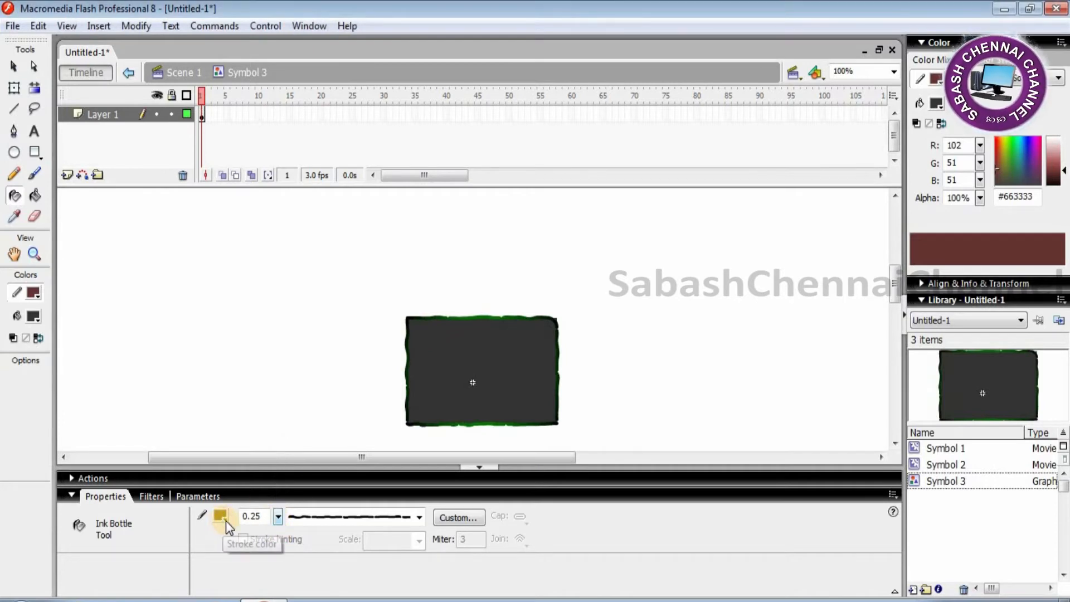
click(226, 521)
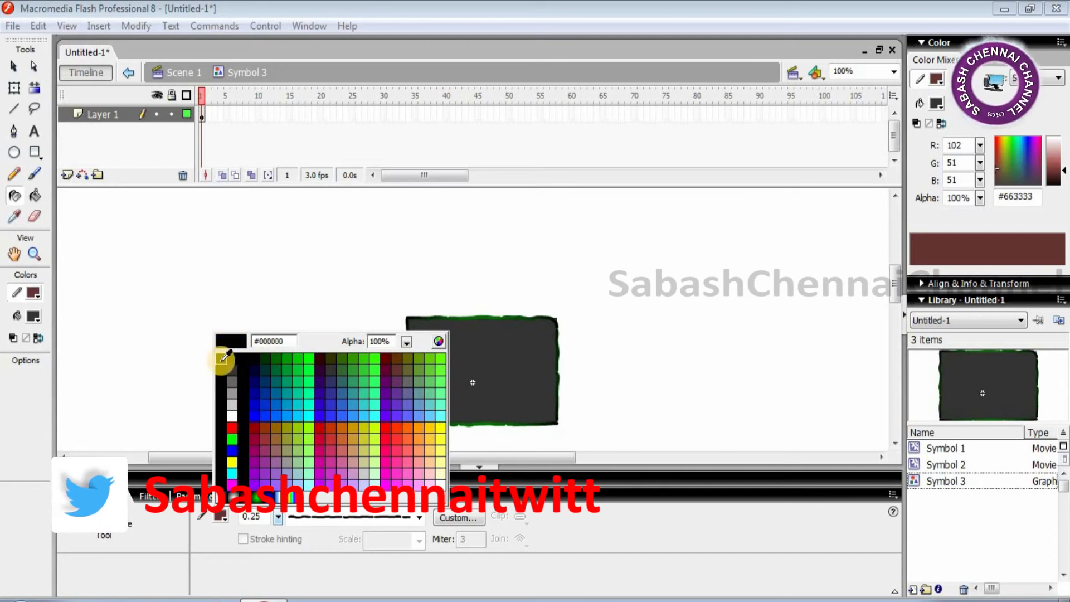
click(231, 357)
click(453, 319)
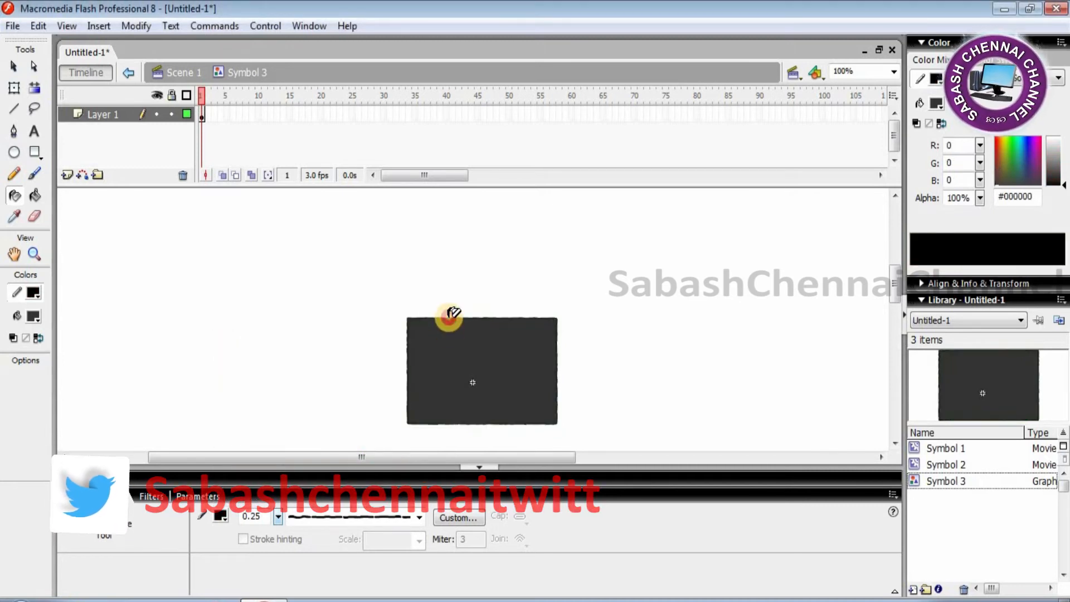
Step: Select the whole rectangle and use Free Transform to stretch, flatten and skew it into a long band rising to the right
click(16, 67)
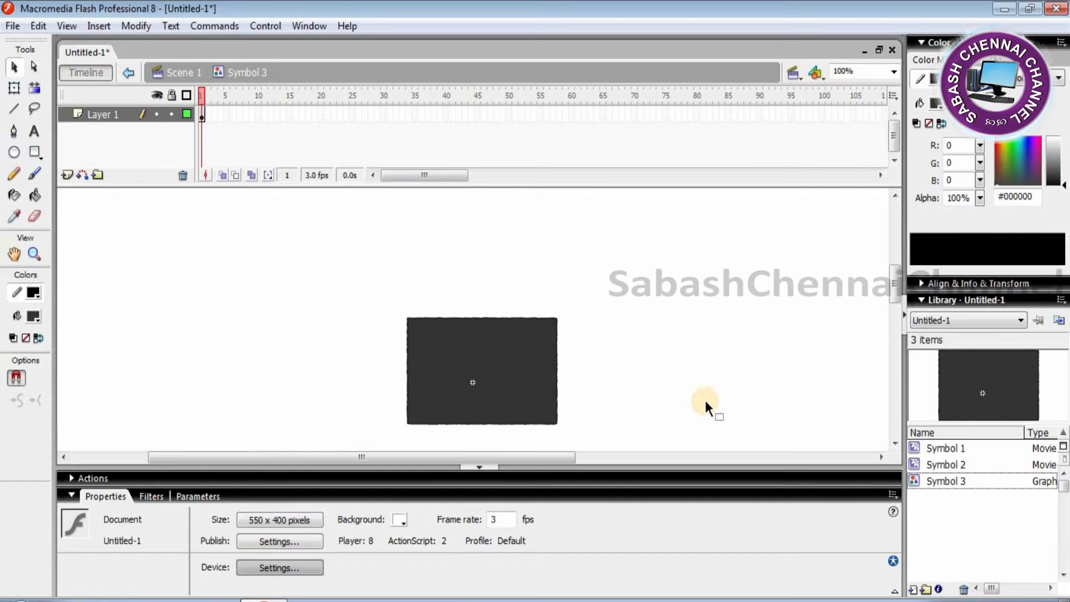
drag(396, 289, 643, 444)
click(14, 89)
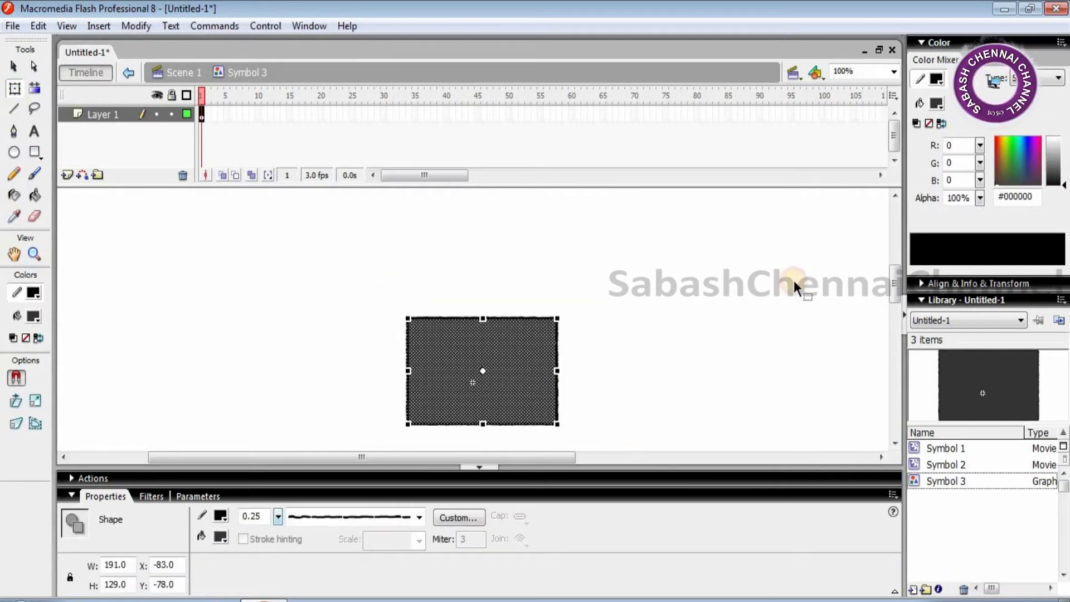
drag(554, 337, 690, 246)
drag(405, 376, 322, 376)
drag(505, 294, 509, 330)
click(605, 422)
Step: Move the band's end corners so both ends slant, and bend its two long edges upward into curves
drag(326, 392, 358, 382)
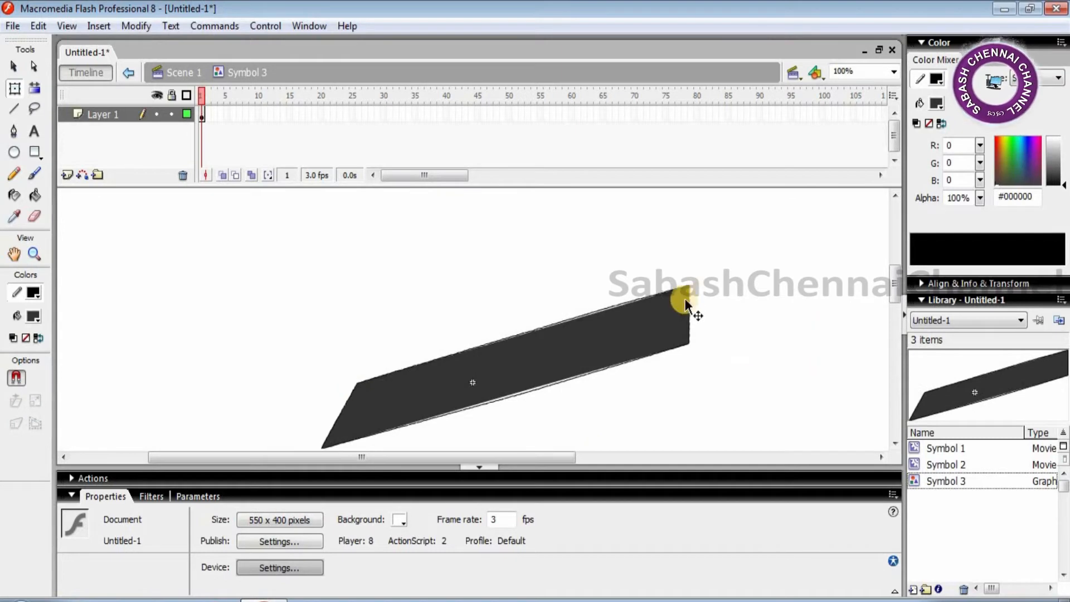
drag(687, 286, 741, 272)
mouse_move(690, 343)
mouse_down()
mouse_move(713, 337)
mouse_move(701, 335)
mouse_up()
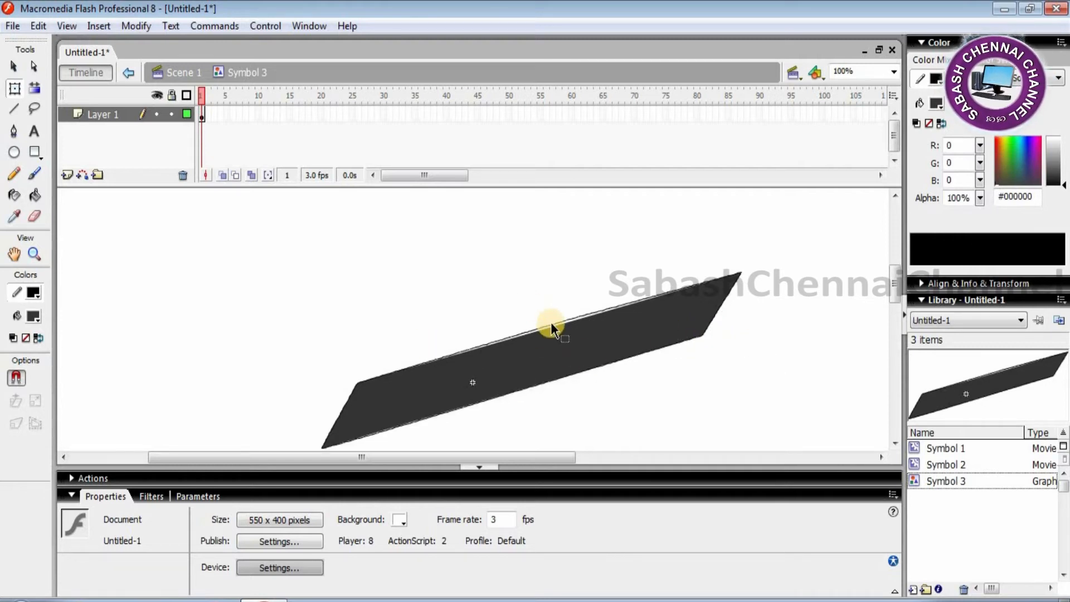
drag(548, 329, 494, 309)
drag(425, 419, 416, 390)
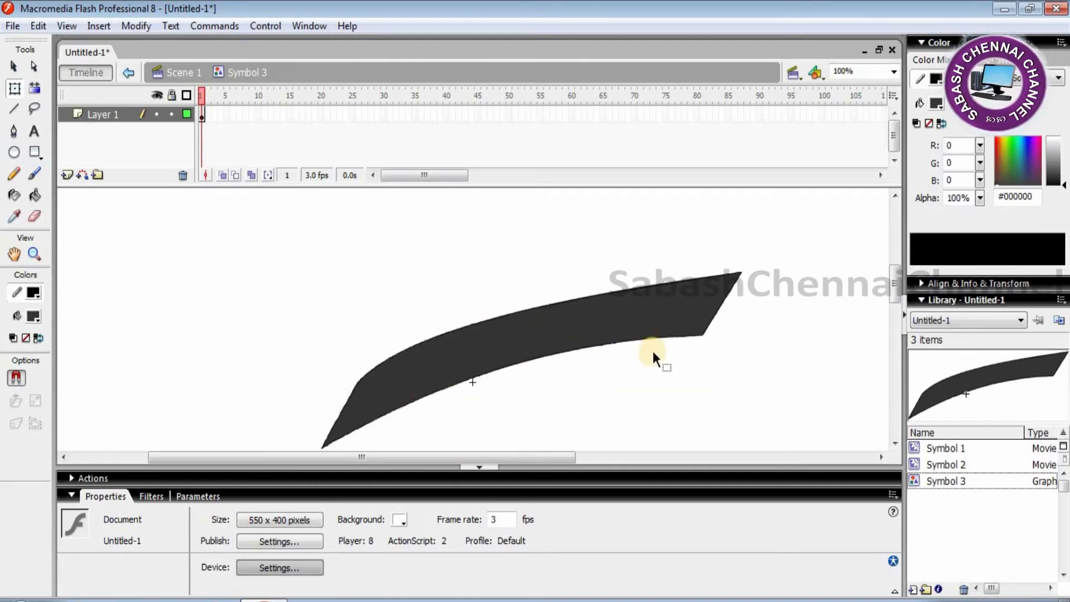
Step: Reshape the band into a road in perspective, with a wide near end, a narrow pointed far end and gently curved sides
drag(701, 333, 749, 292)
mouse_move(358, 384)
mouse_down()
mouse_move(309, 363)
mouse_move(316, 387)
mouse_move(344, 396)
mouse_up()
drag(322, 447, 493, 454)
mouse_move(566, 366)
mouse_down()
mouse_move(588, 372)
mouse_move(569, 382)
mouse_up()
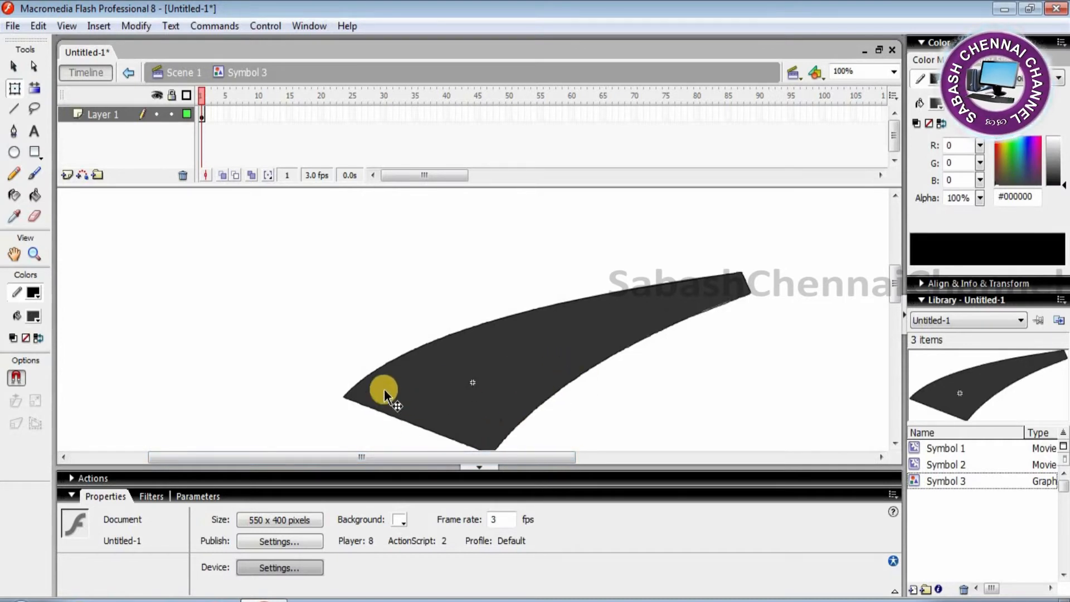
drag(393, 362, 495, 360)
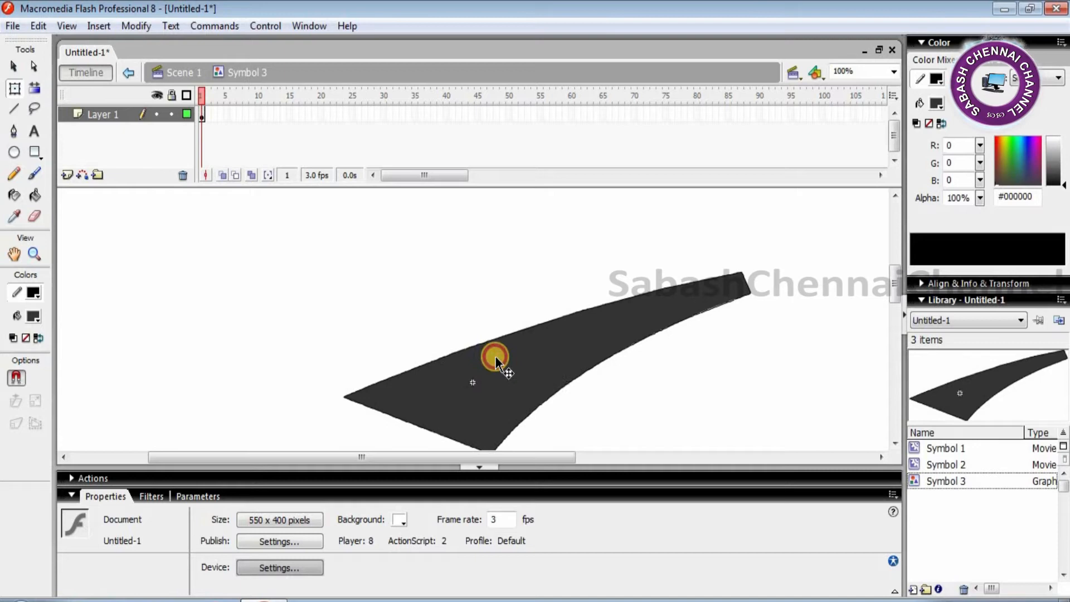
drag(560, 386, 580, 391)
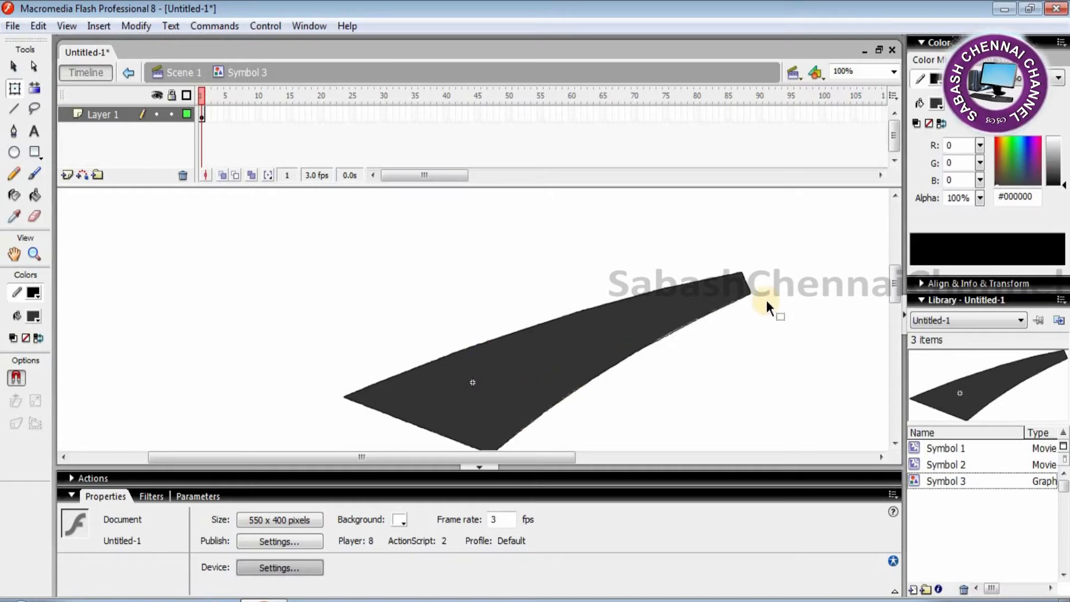
drag(742, 272, 777, 278)
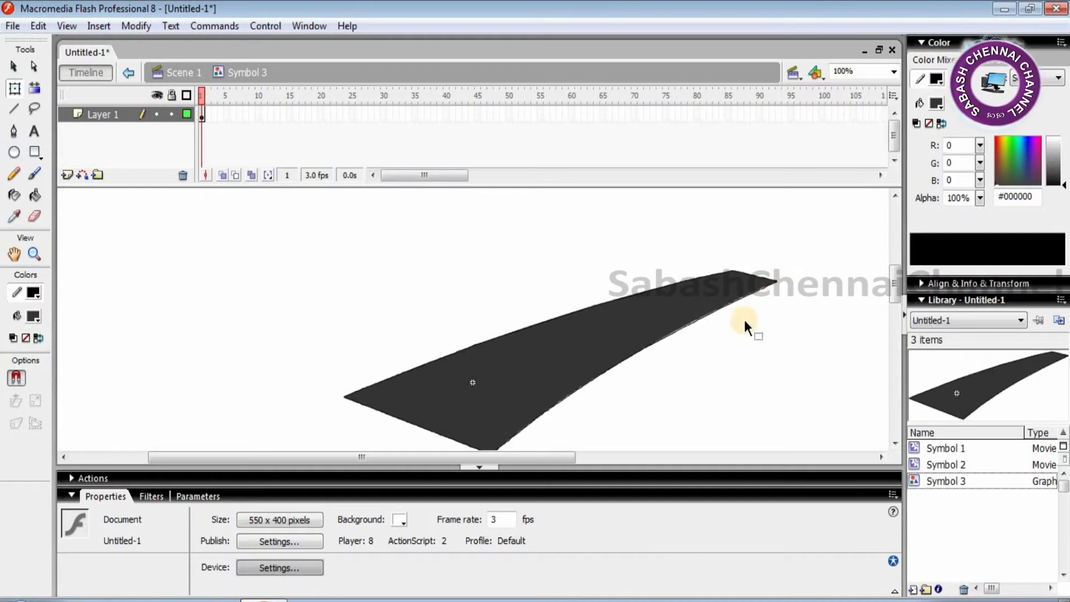
Step: Return to Scene 1 and place an instance of Symbol 3 on the stage in front of the two trees
click(180, 72)
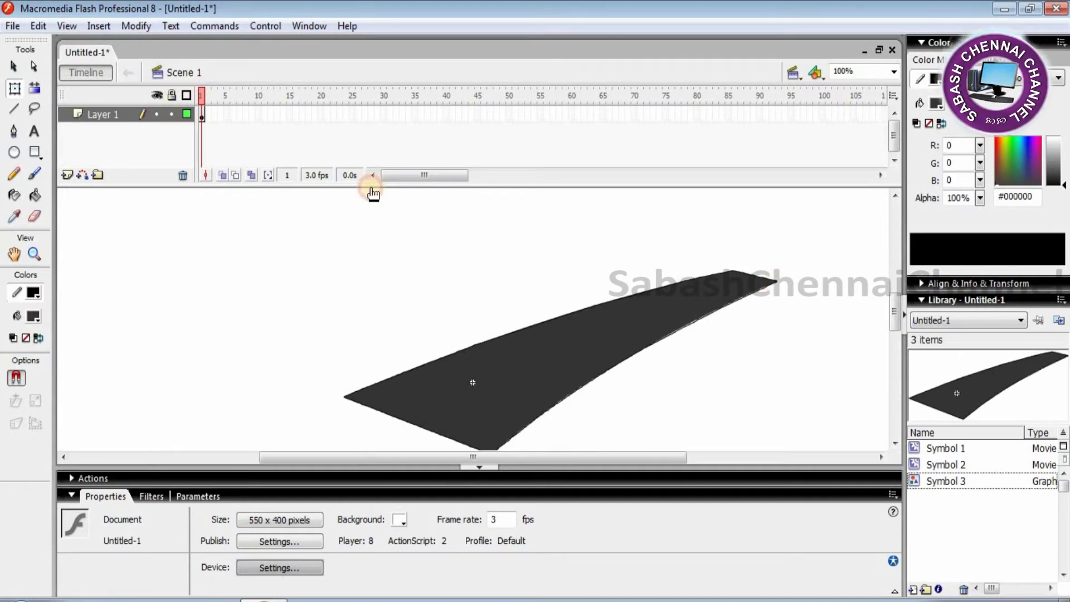
drag(958, 393, 638, 415)
drag(894, 313, 895, 328)
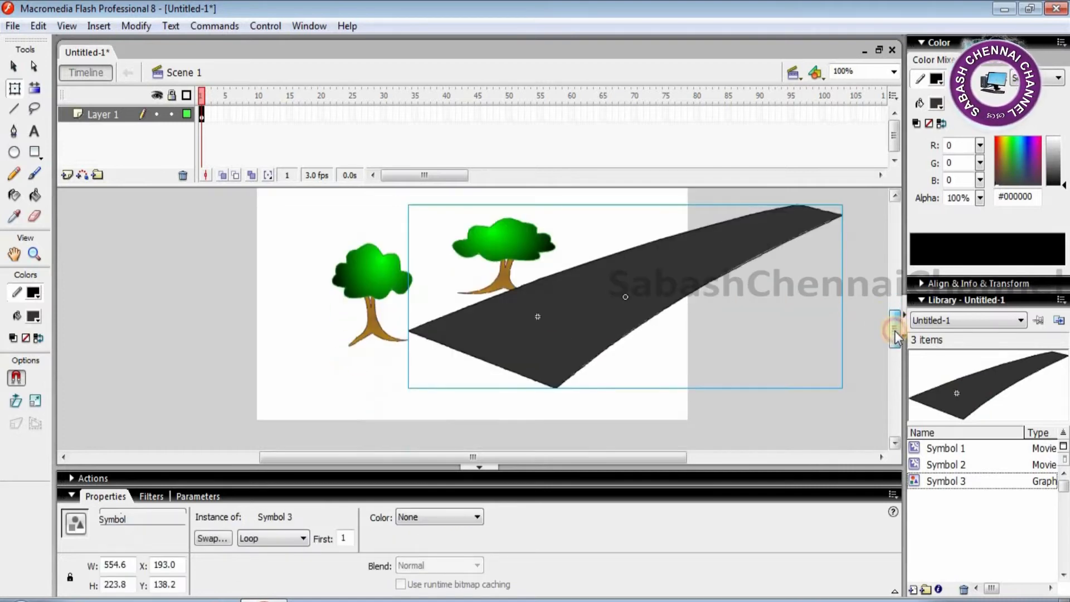
drag(676, 282, 514, 328)
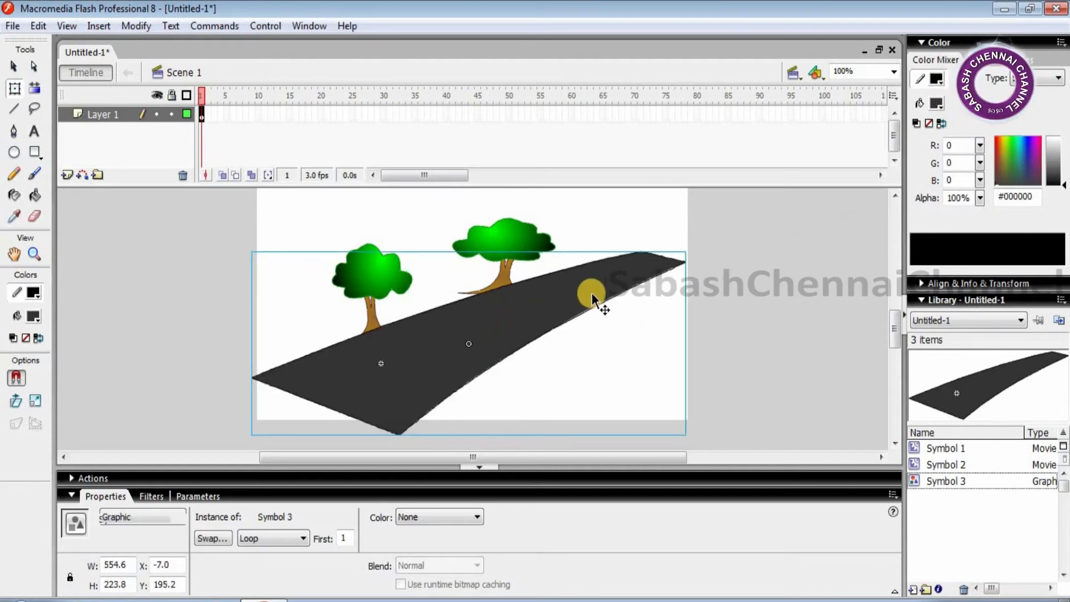
drag(651, 276, 696, 272)
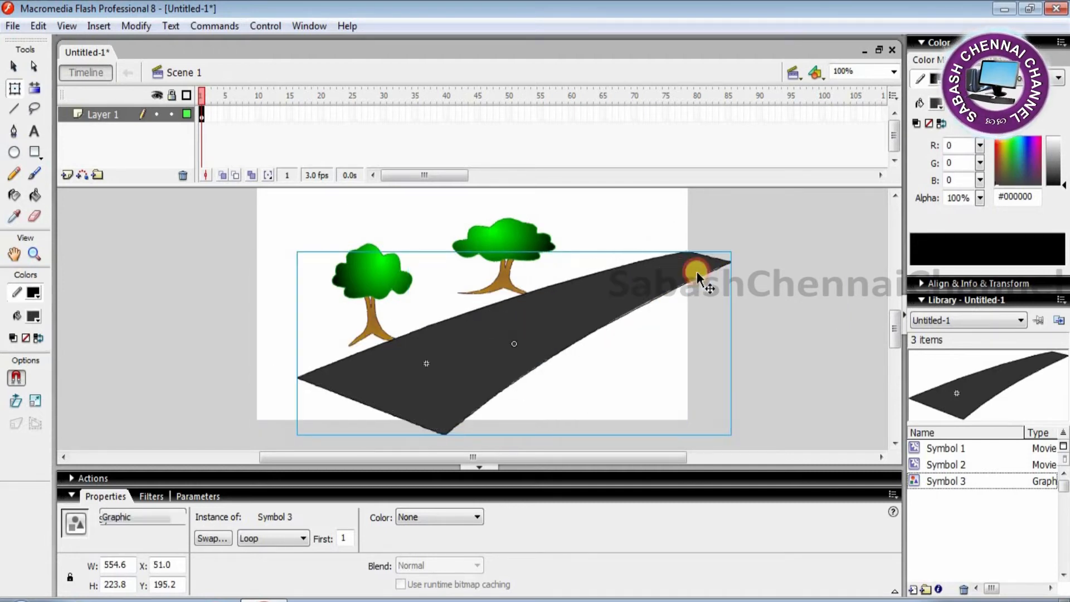
Step: Enlarge the road instance to about 813 by 218 pixels and position it so it spans the full stage width
click(14, 88)
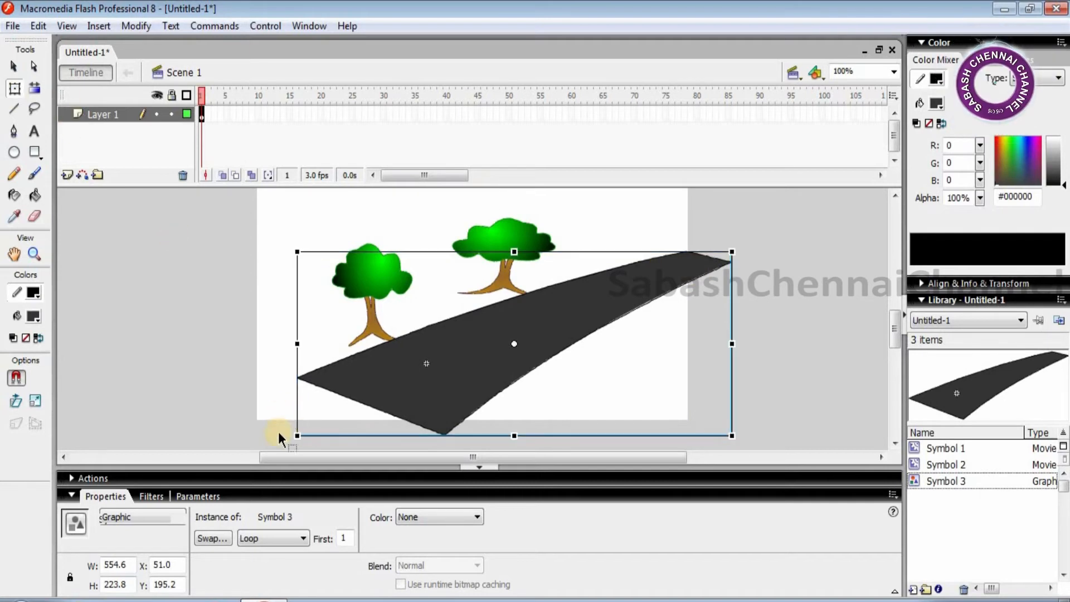
drag(297, 436, 230, 424)
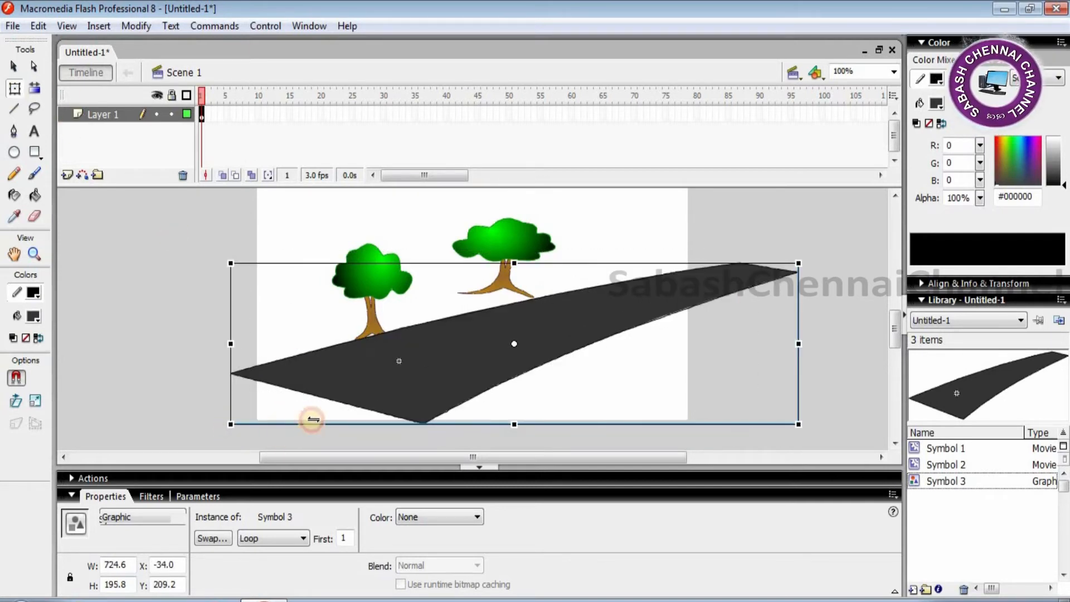
drag(390, 395, 304, 414)
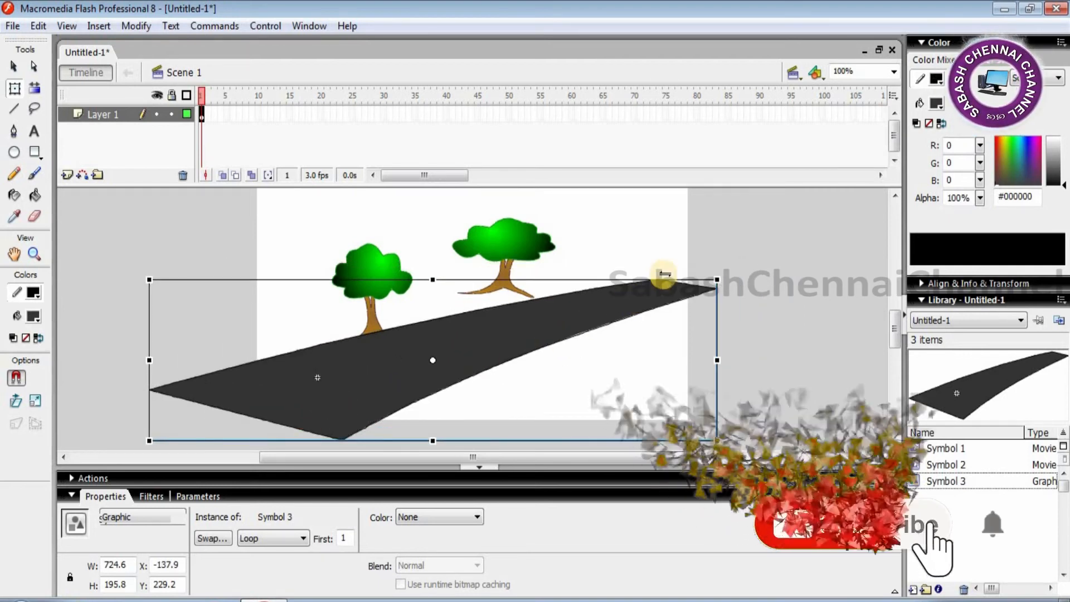
drag(719, 276, 747, 273)
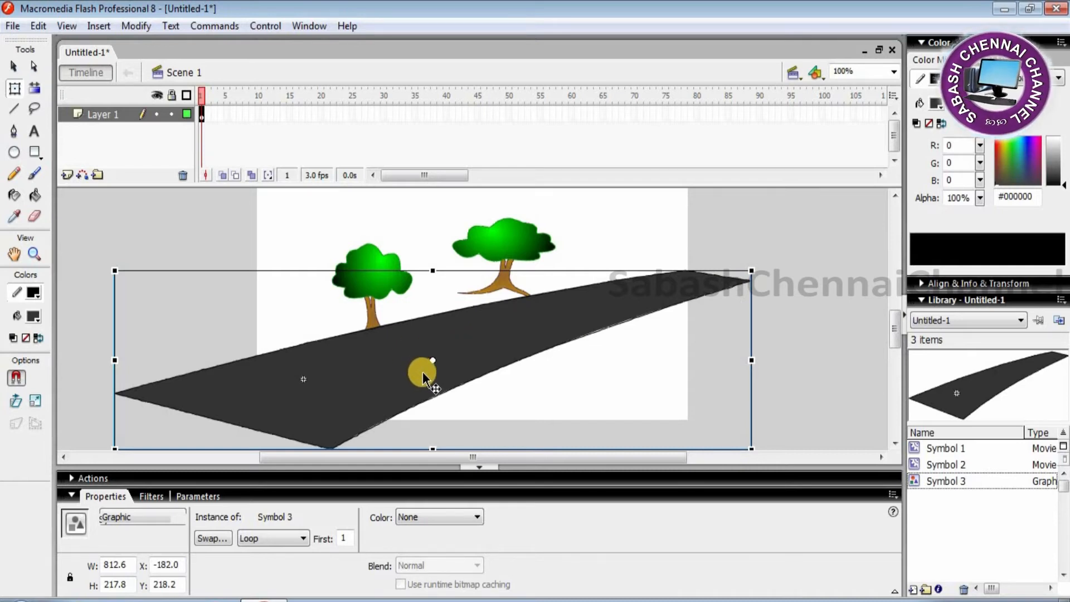
Step: Cut the road from the trees' layer, paste it onto a new layer above, and reposition it across the stage
click(373, 258)
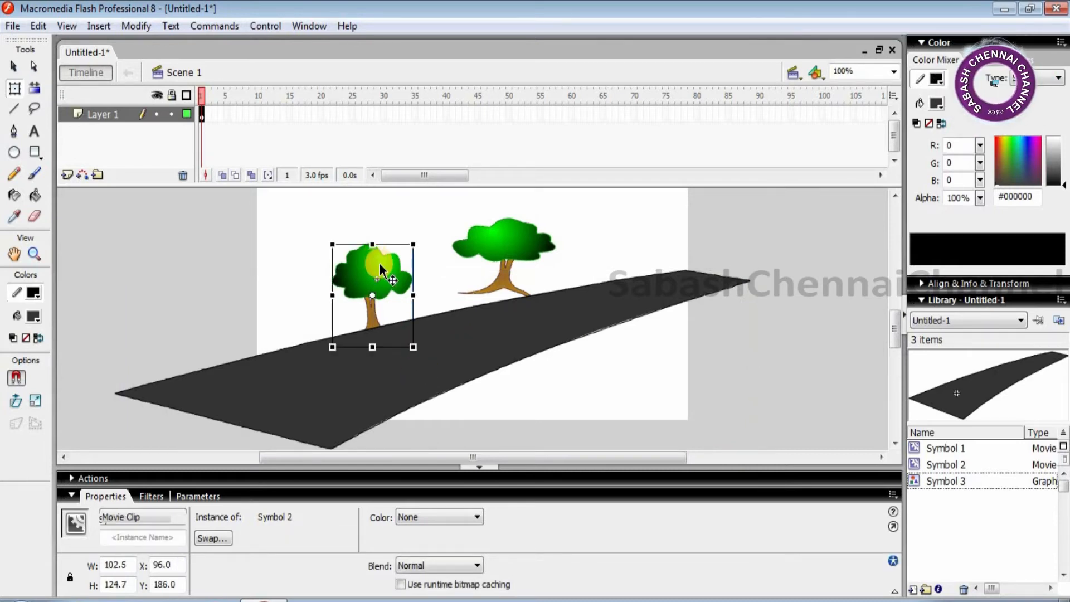
click(382, 266)
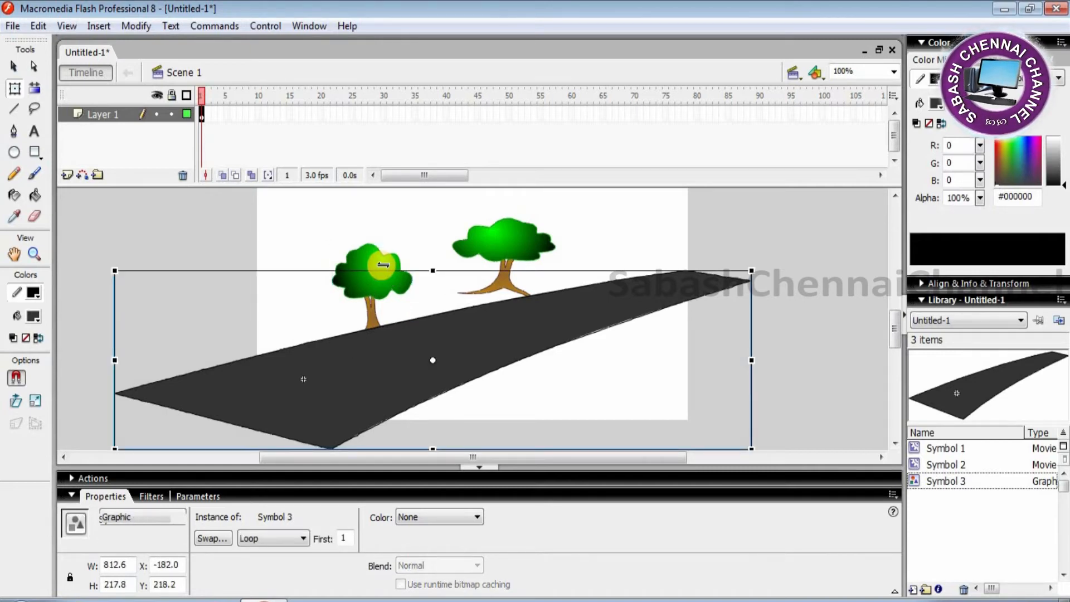
key(Delete)
click(68, 175)
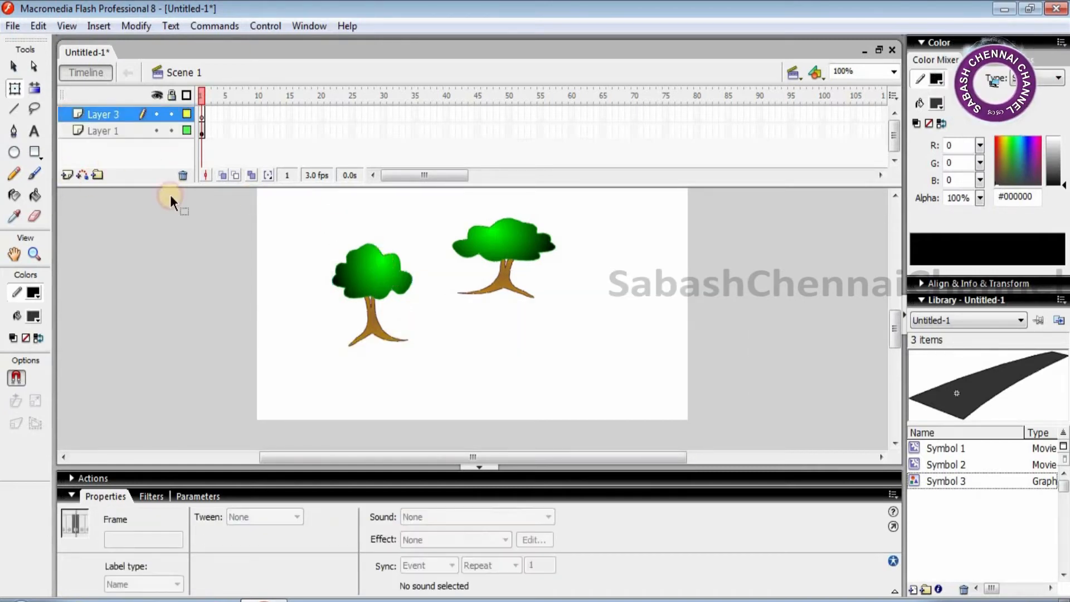
key(ctrl+shift+v)
drag(511, 357, 403, 389)
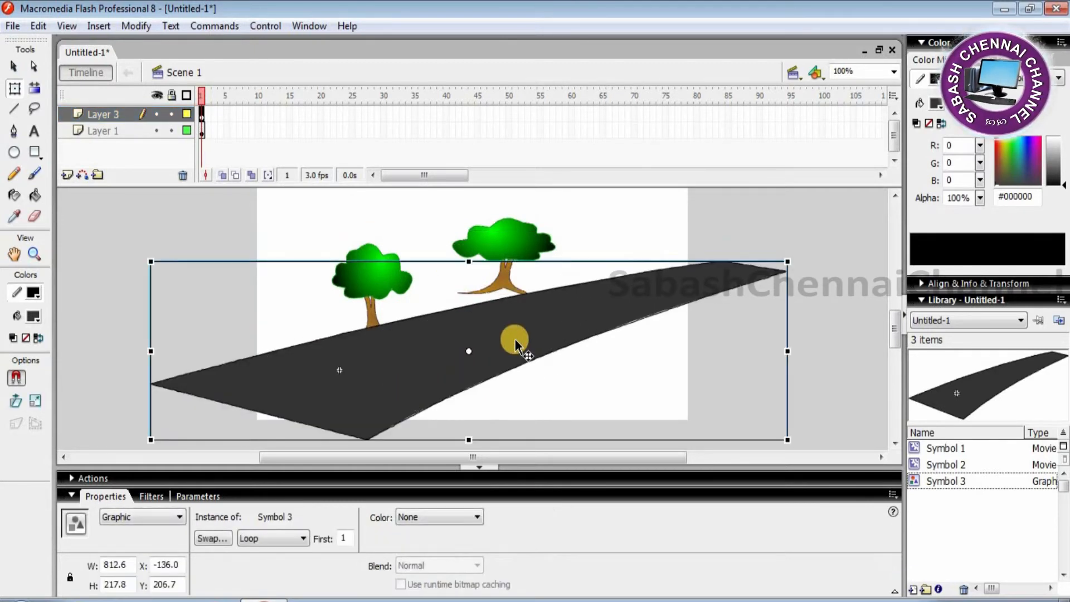
Step: Move the wider right-hand tree onto a new topmost layer and place it on the near side of the road's far end
click(501, 225)
key(Delete)
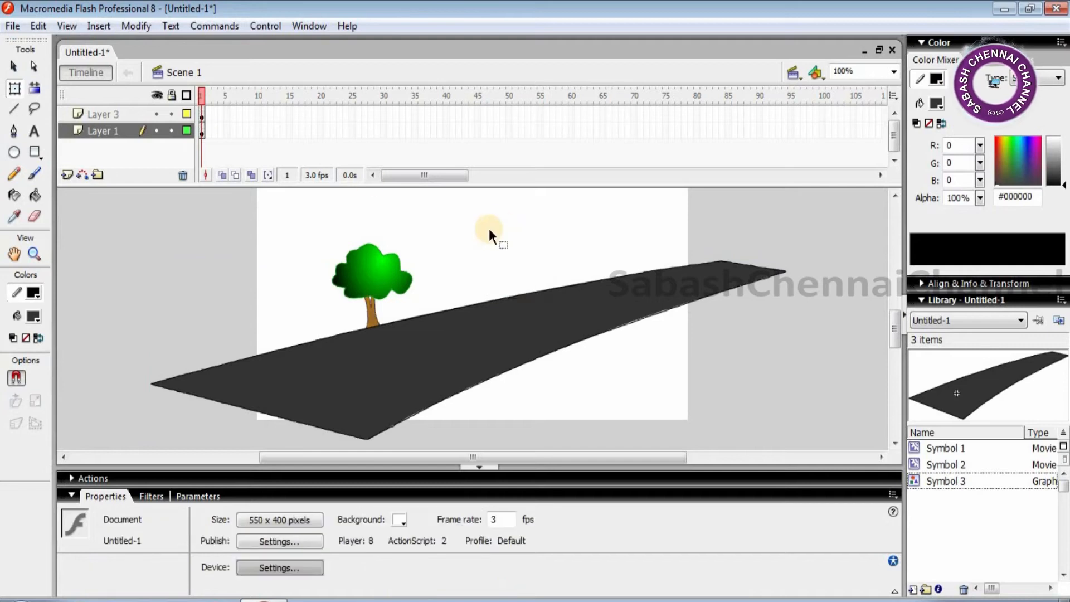
click(67, 175)
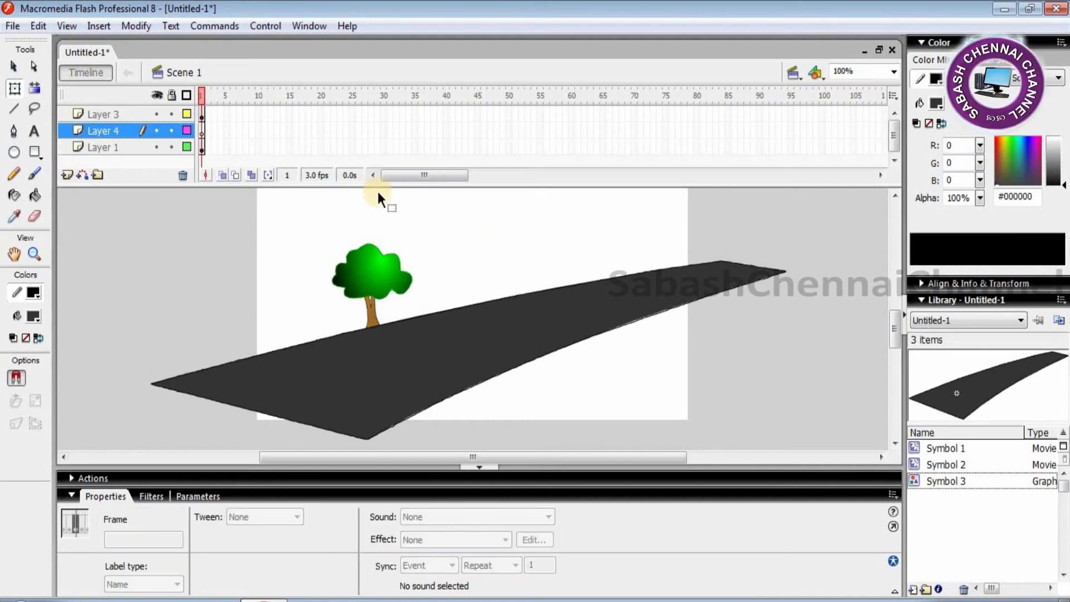
key(ctrl+v)
drag(468, 289, 688, 279)
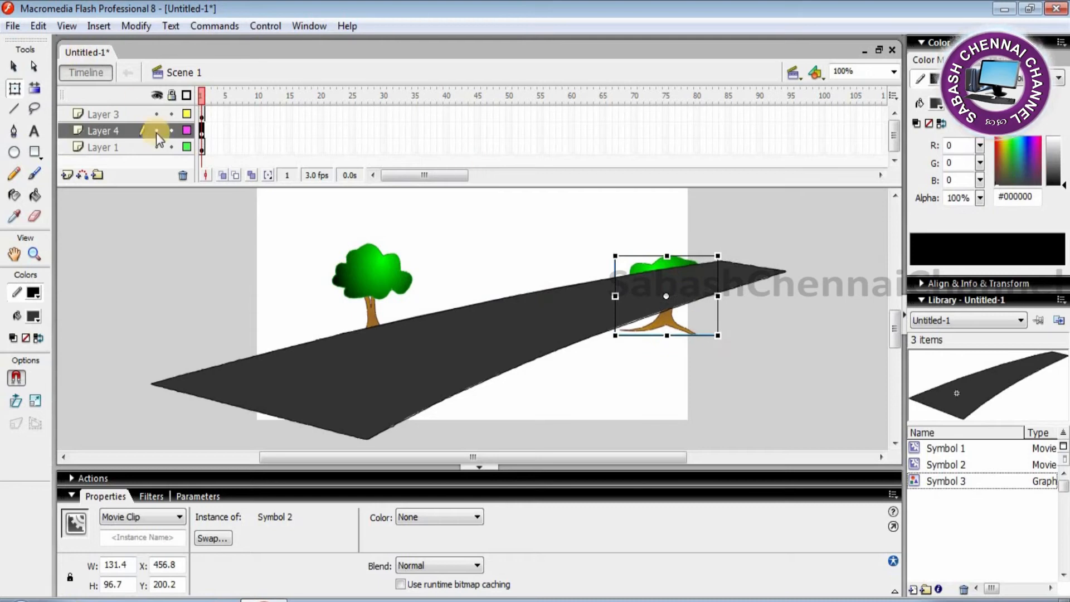
drag(132, 128, 134, 113)
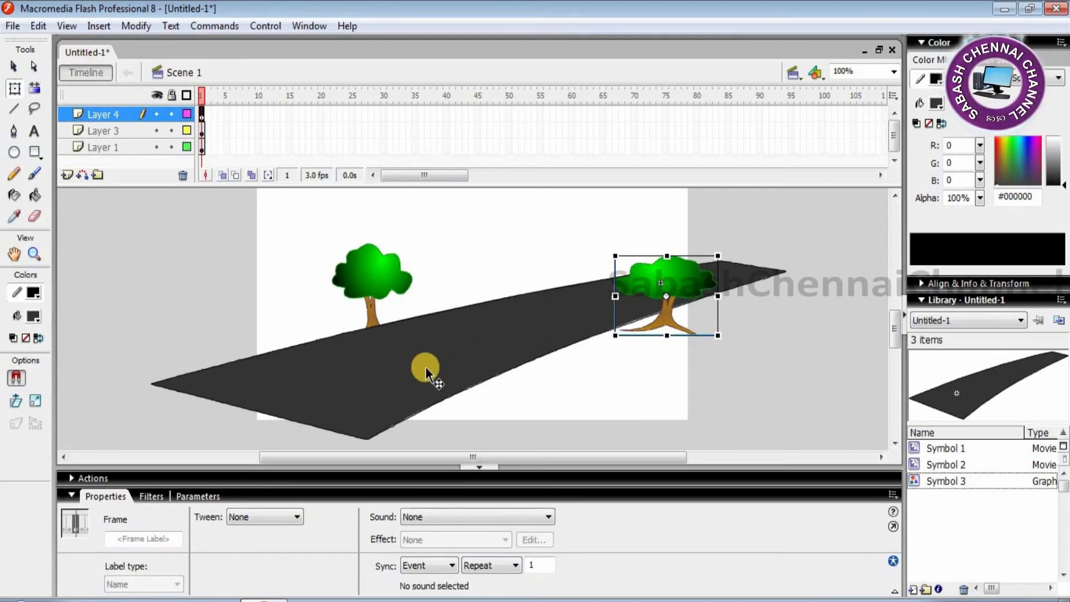
Step: Nudge the road slightly down and left, and enlarge the roadside tree to about 145 by 139 pixels, shifting it slightly left
drag(371, 391, 365, 393)
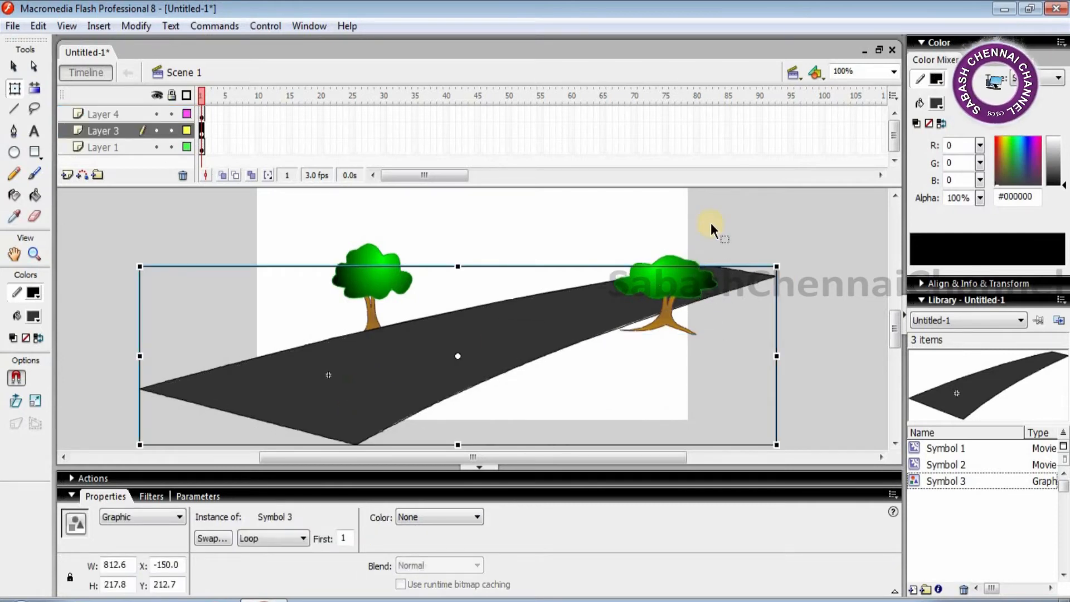
click(680, 253)
click(678, 256)
drag(667, 255, 669, 238)
drag(711, 280, 676, 283)
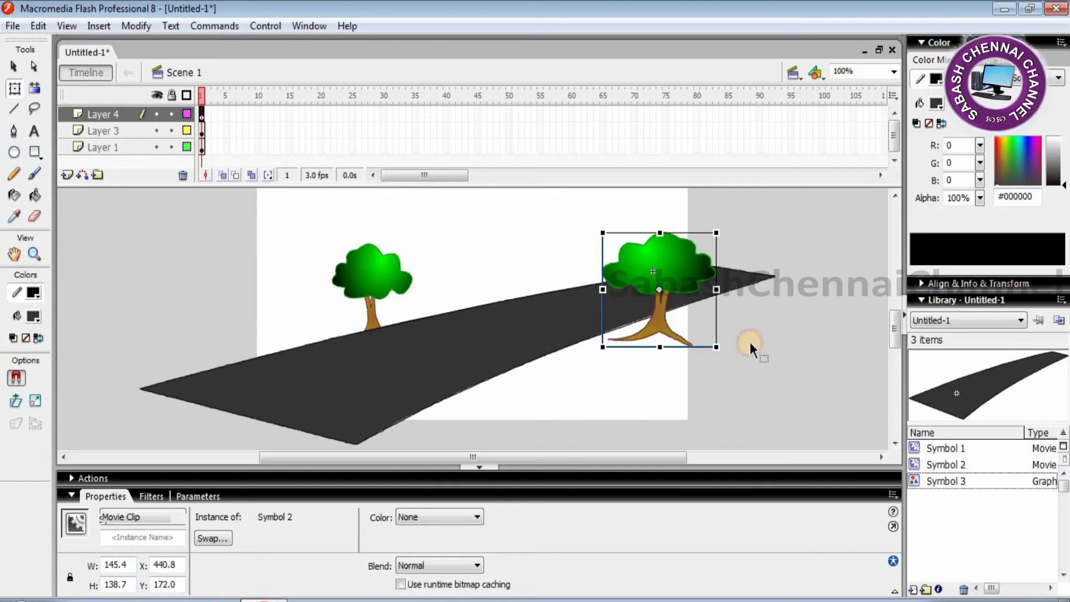
Step: Move the smaller tree's layer above all other layers and reposition that tree at about X 31, Y 172, beside the road's near end
click(684, 343)
click(372, 271)
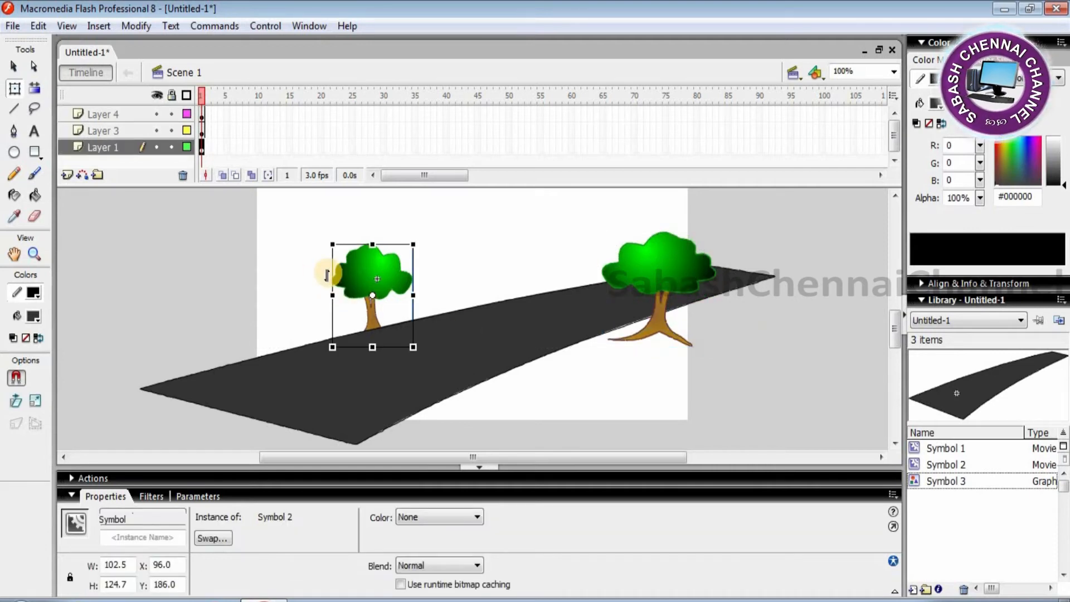
drag(122, 152, 122, 112)
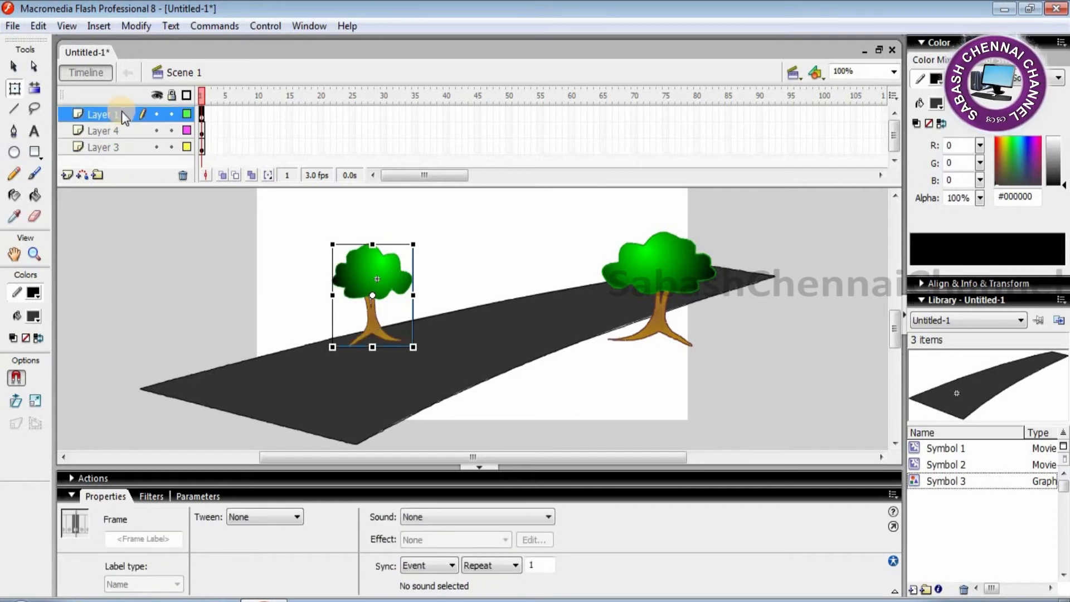
drag(340, 274, 305, 269)
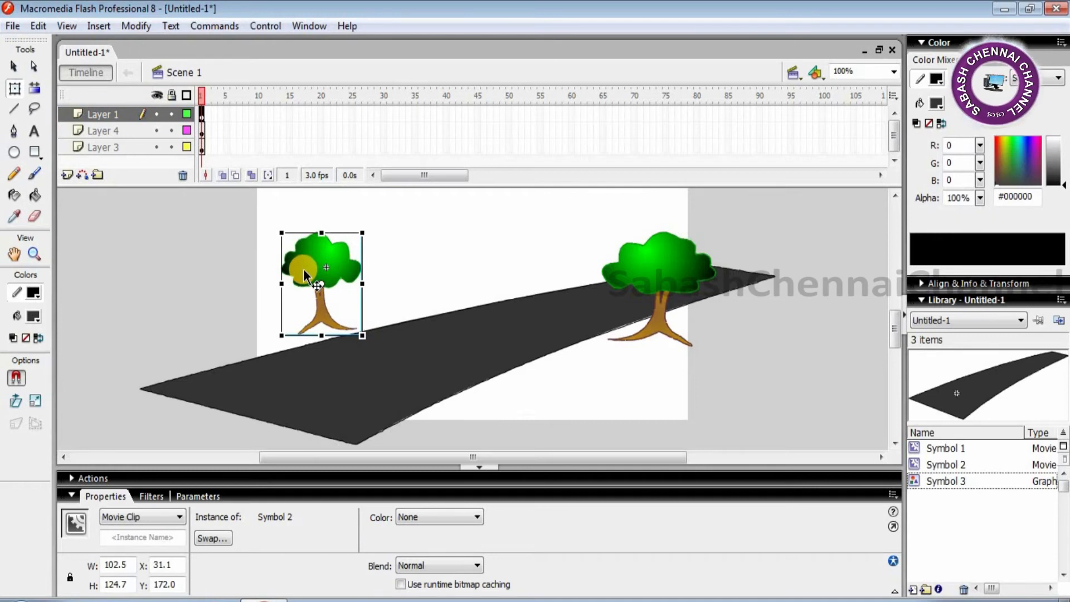
click(769, 370)
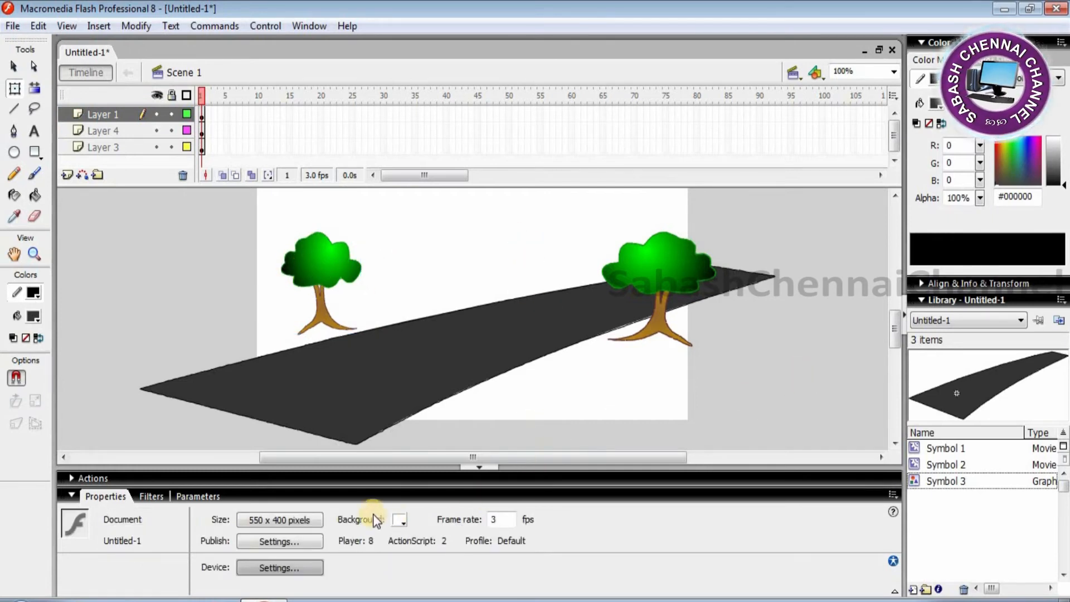
right_click(491, 239)
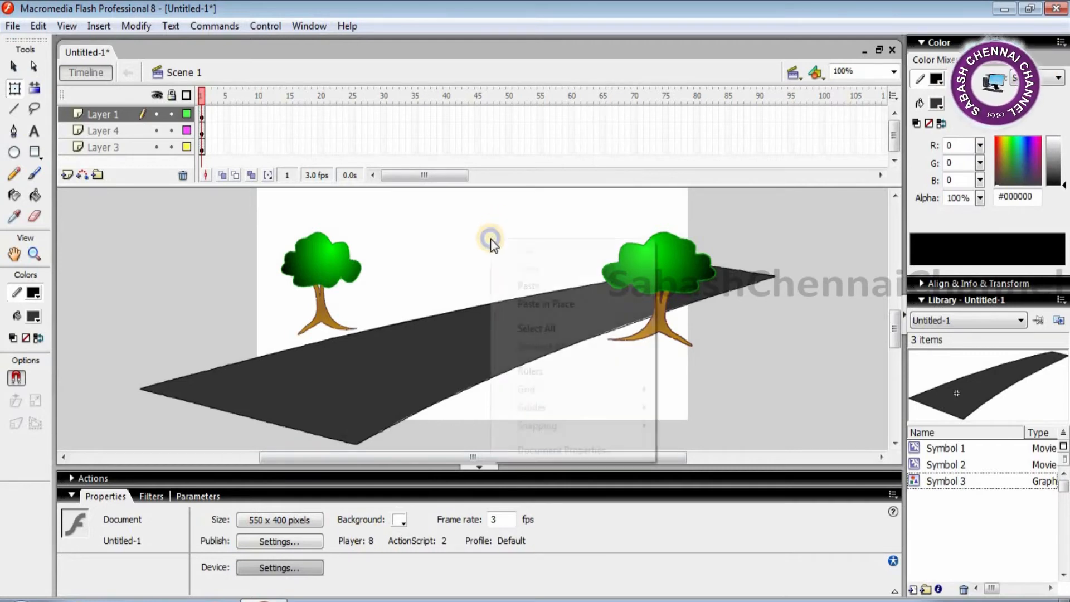
click(542, 448)
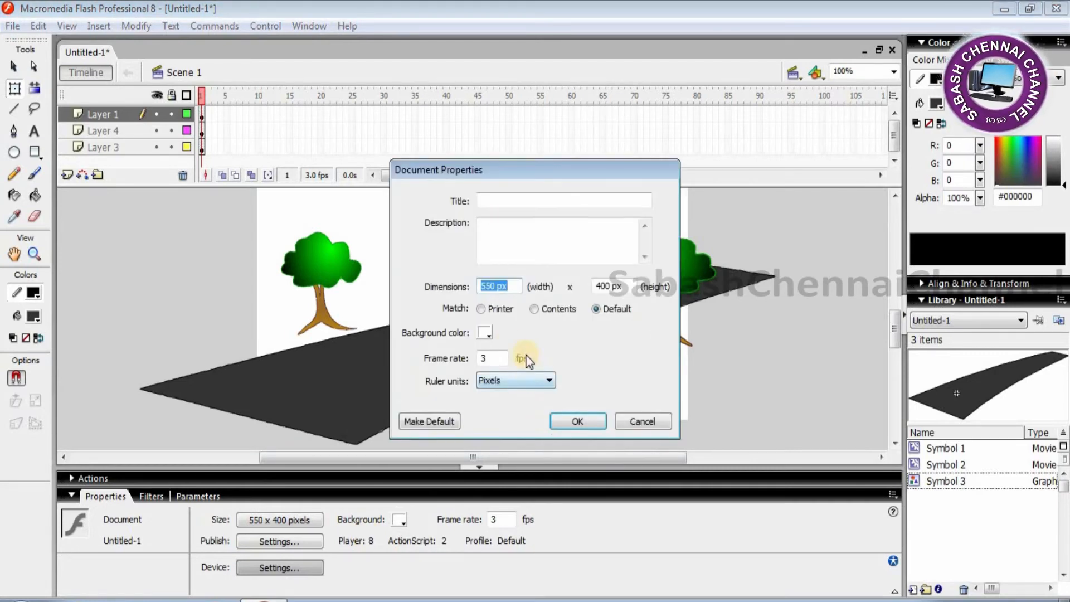
click(493, 337)
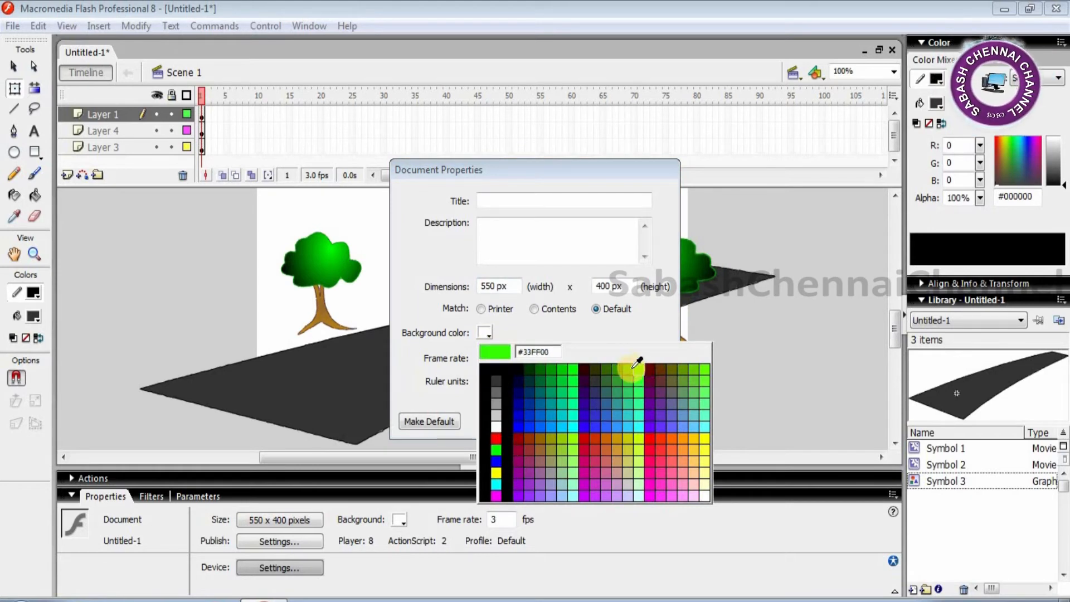
click(657, 188)
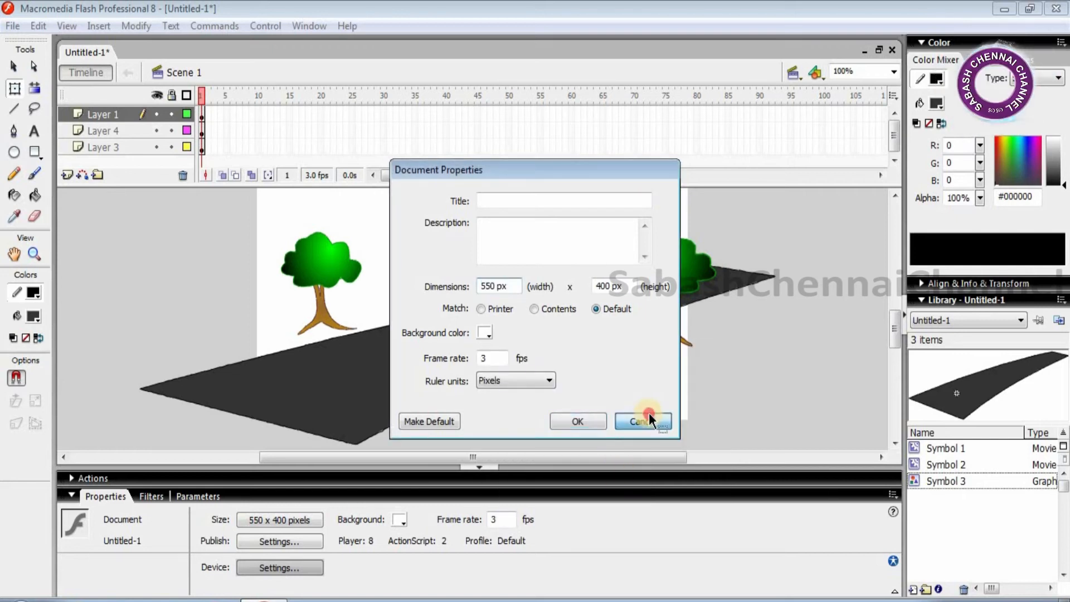
click(648, 414)
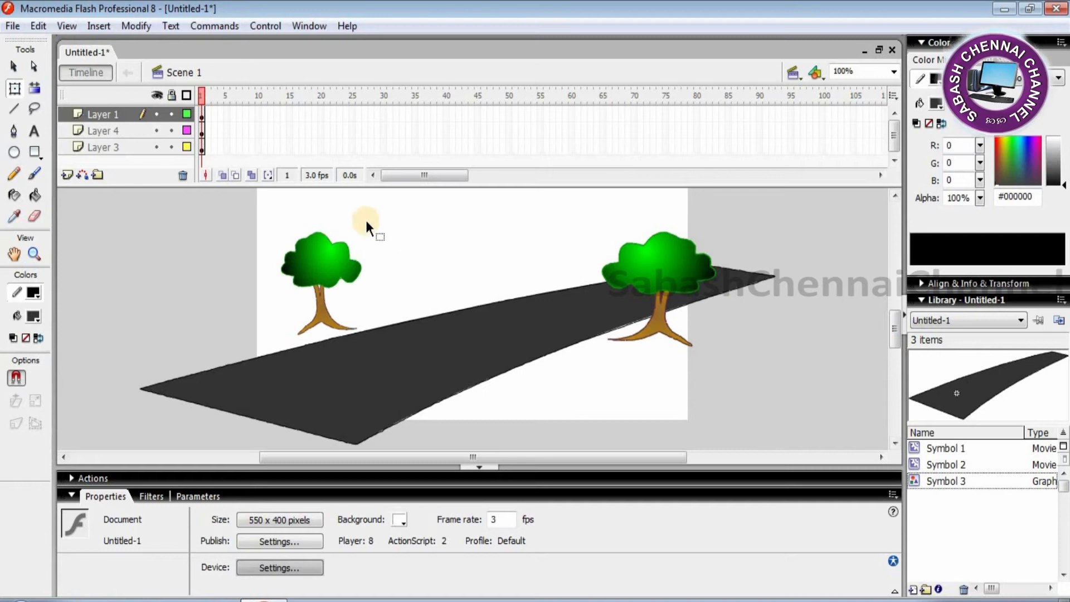
Step: Create a new graphic symbol with the default name and open it for editing
click(481, 469)
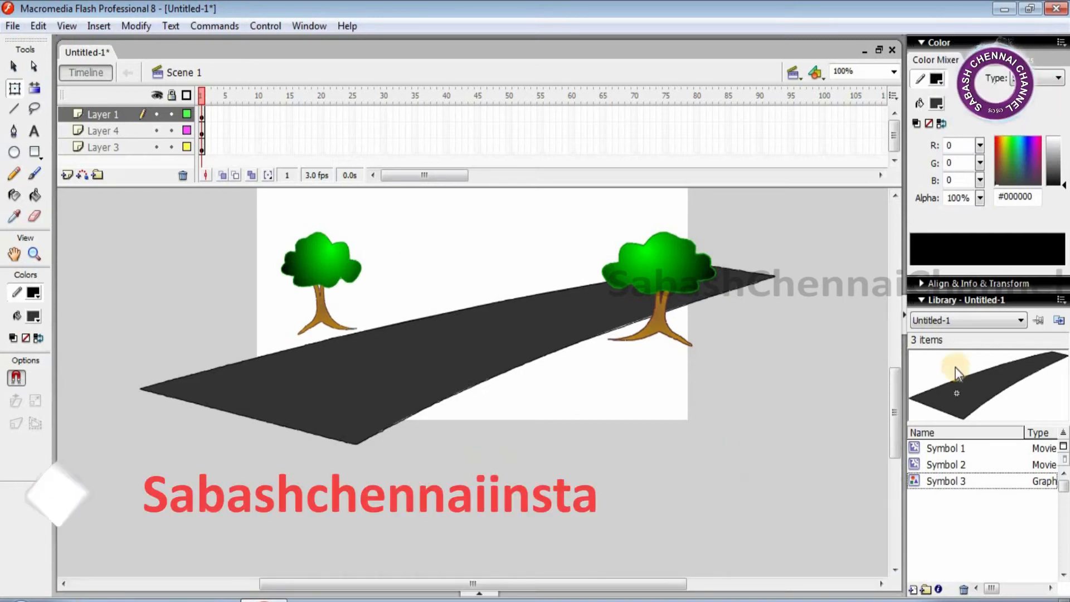
drag(899, 377, 901, 369)
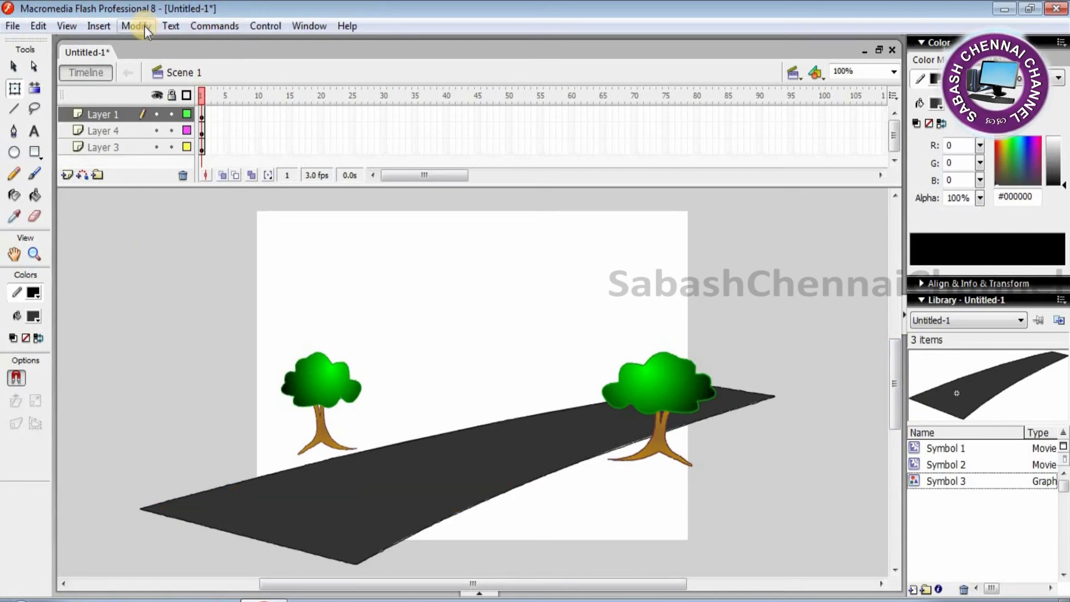
click(100, 26)
click(113, 42)
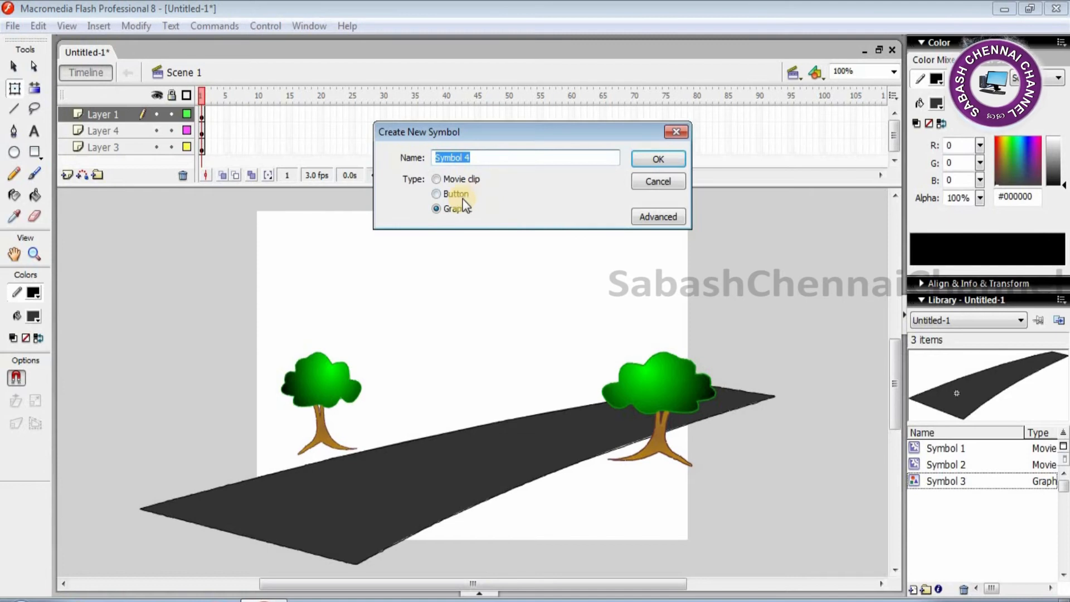
click(679, 160)
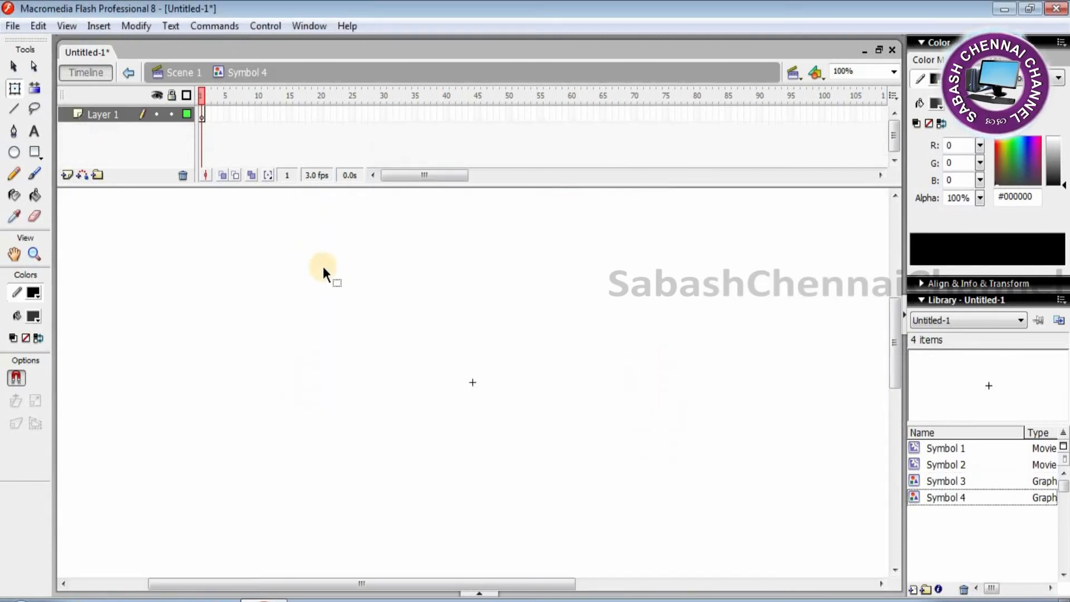
Step: Draw a large rectangle around the symbol's centre and fill it with the green radial gradient, centred near the lower edge
click(35, 153)
drag(297, 242, 665, 527)
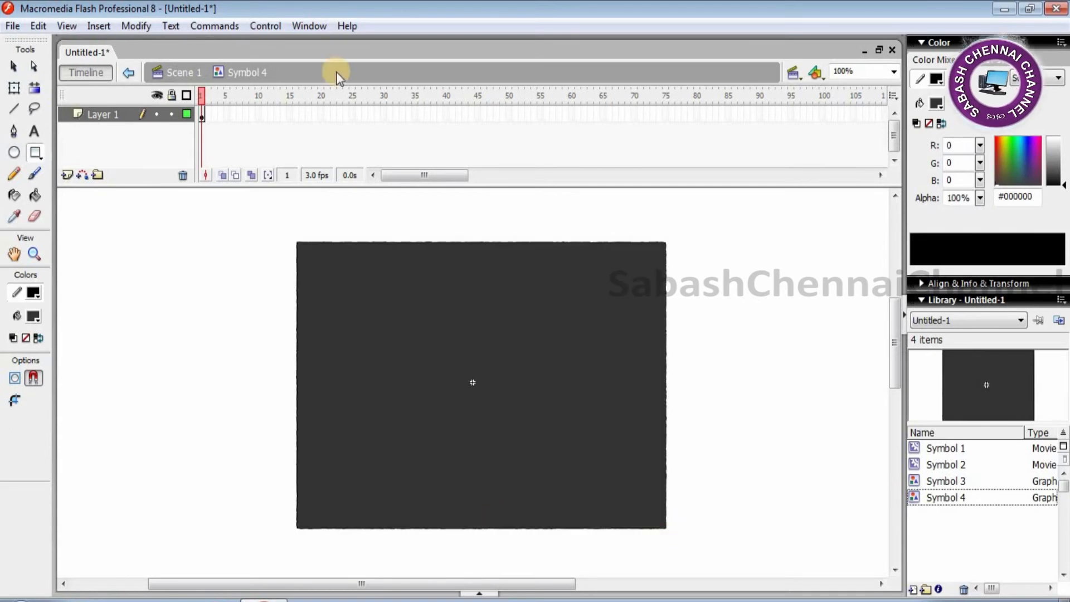
click(34, 317)
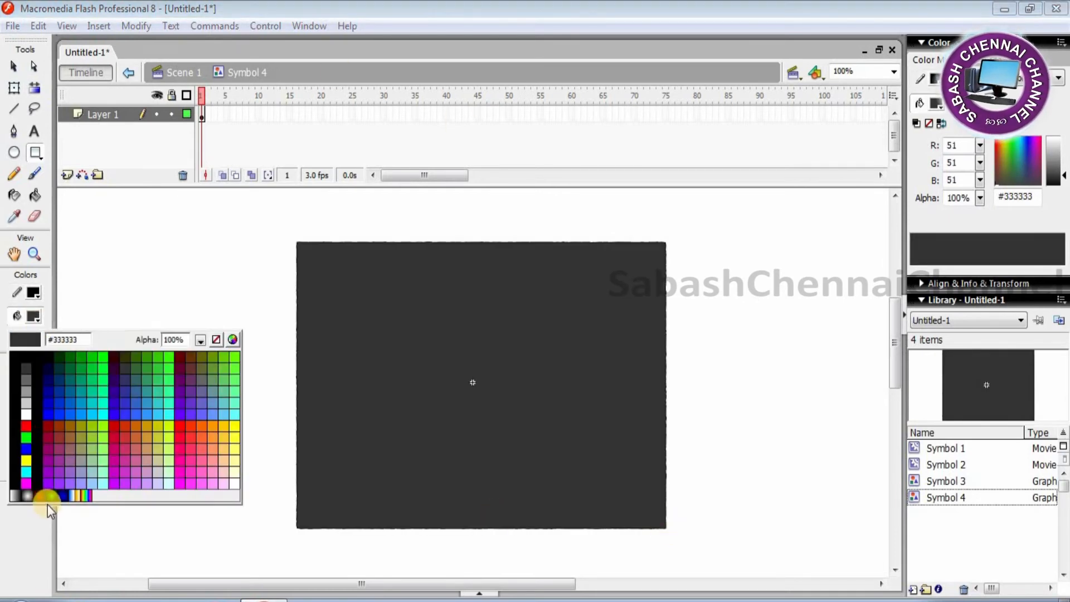
click(53, 495)
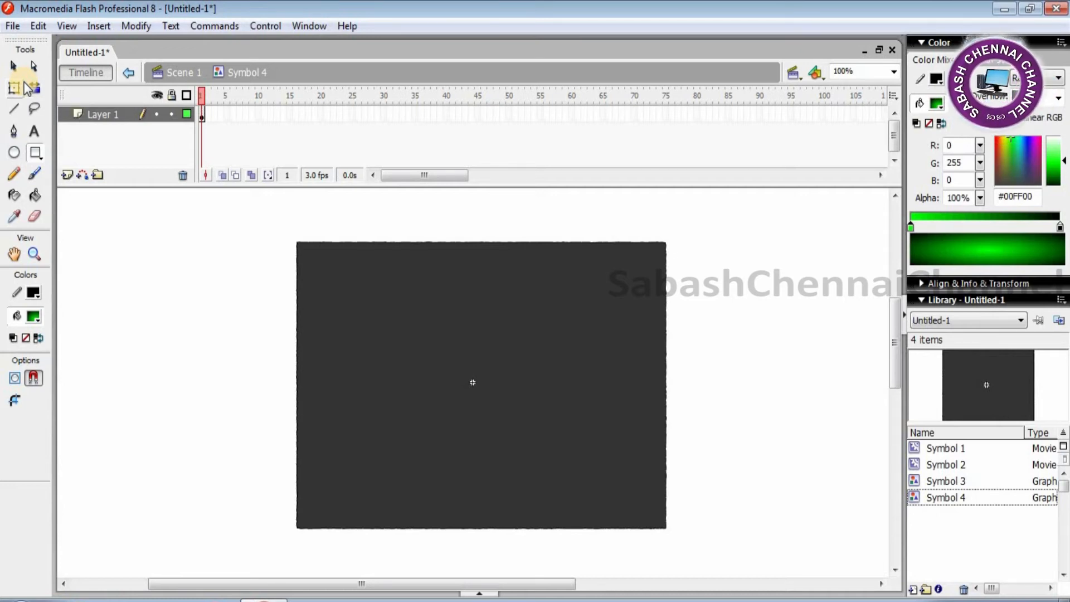
click(35, 195)
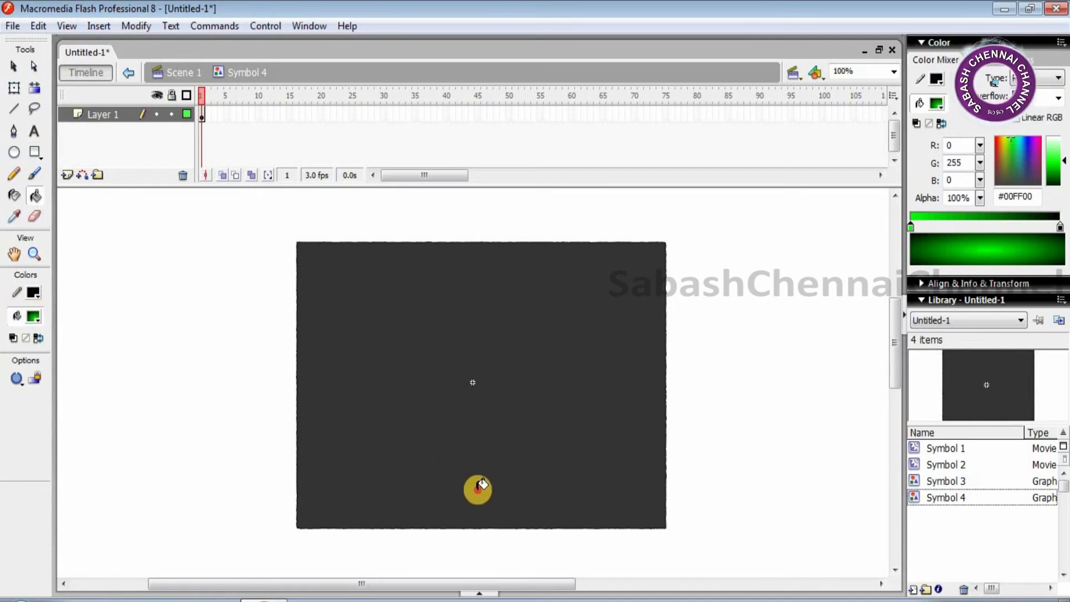
click(490, 487)
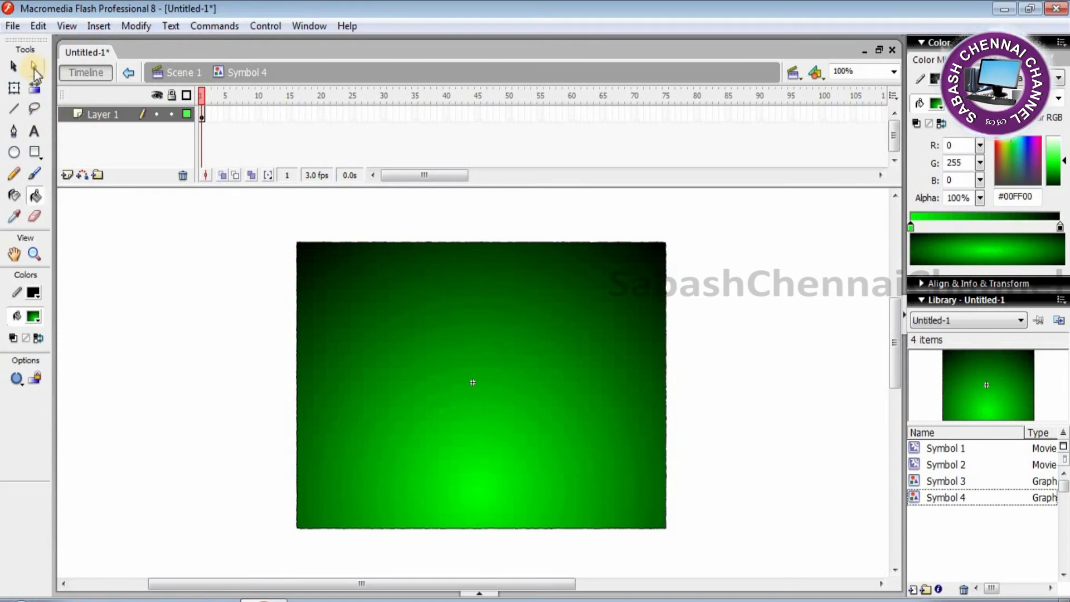
Step: Select the whole rectangle with its outline and shrink it from the upper edge to a bit under half its height
click(13, 66)
drag(249, 227, 755, 564)
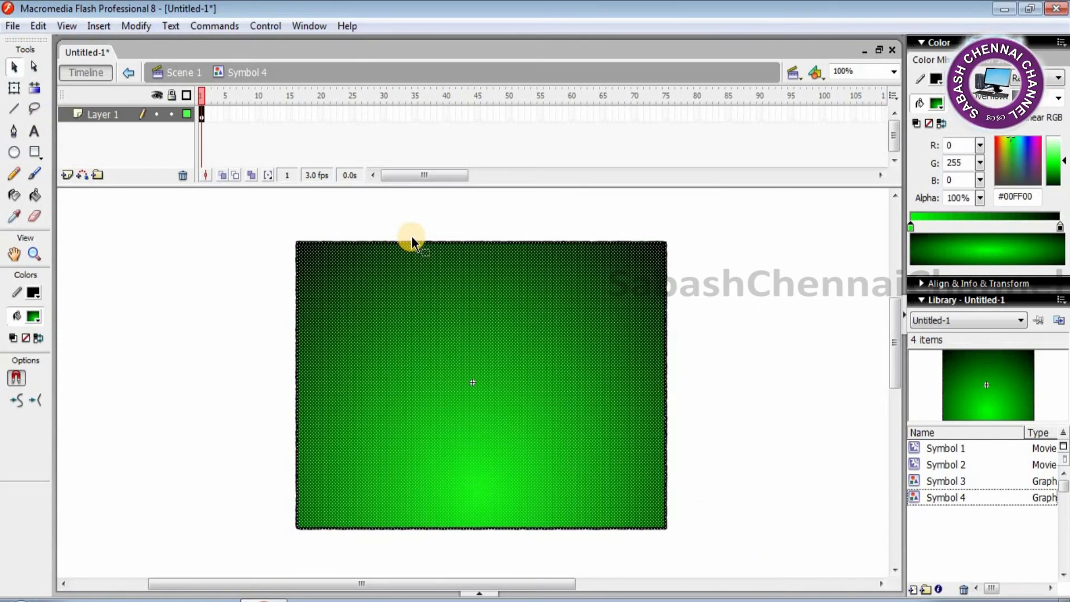
click(14, 88)
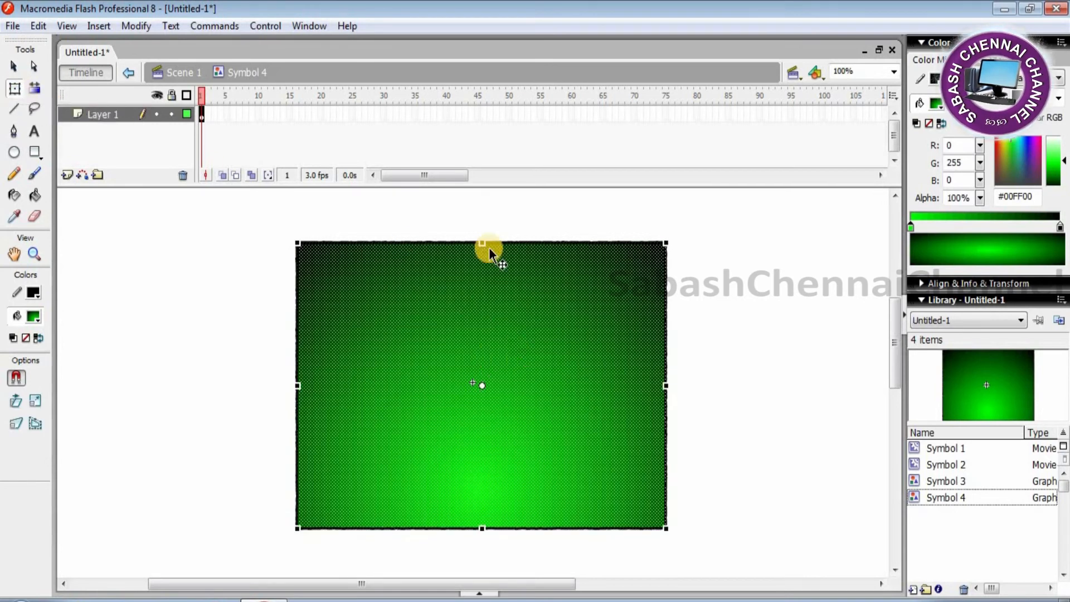
drag(482, 240, 530, 404)
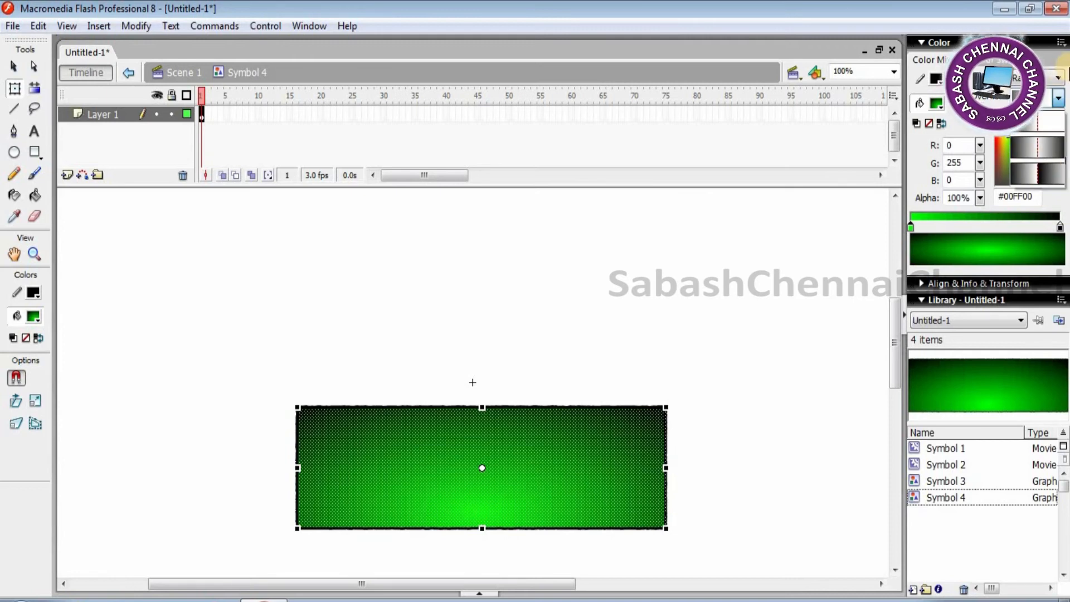
Step: Change the rectangle's fill to a linear gradient and set its black end colour to dark green #3A9922
click(1059, 73)
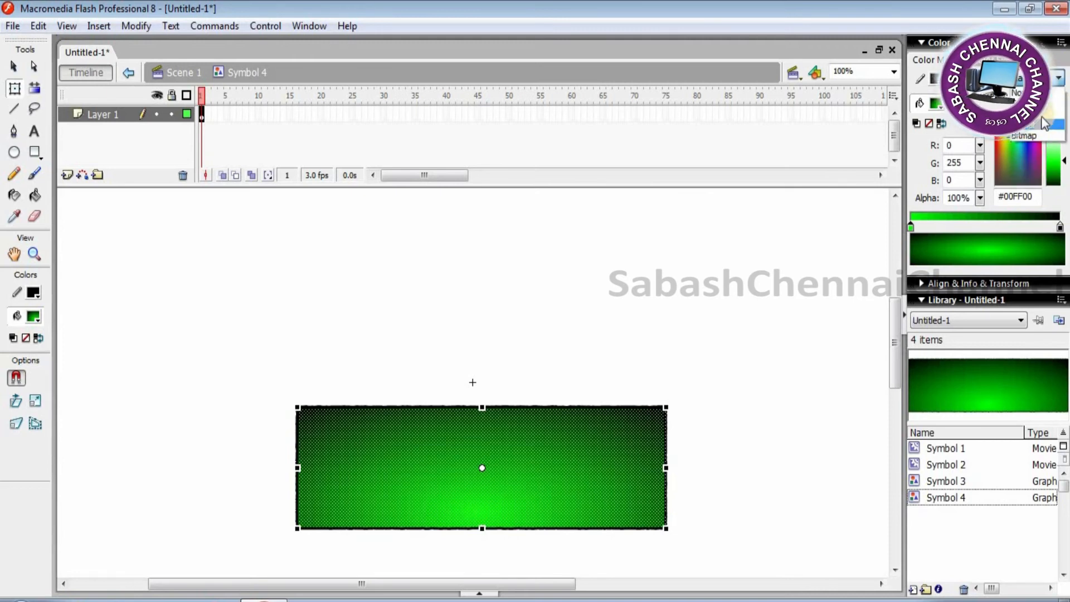
click(1031, 114)
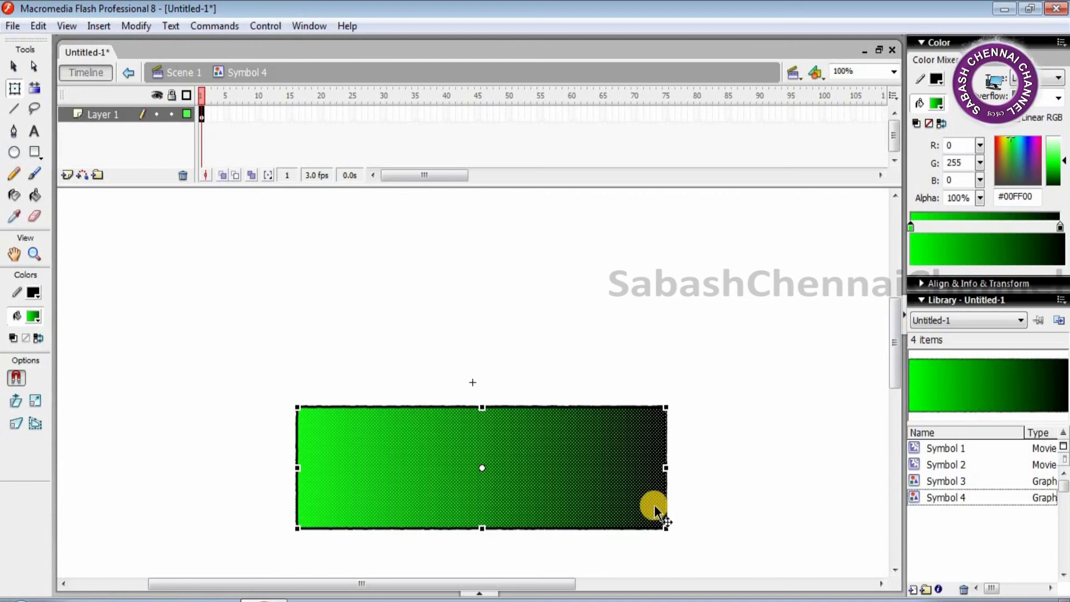
click(1060, 227)
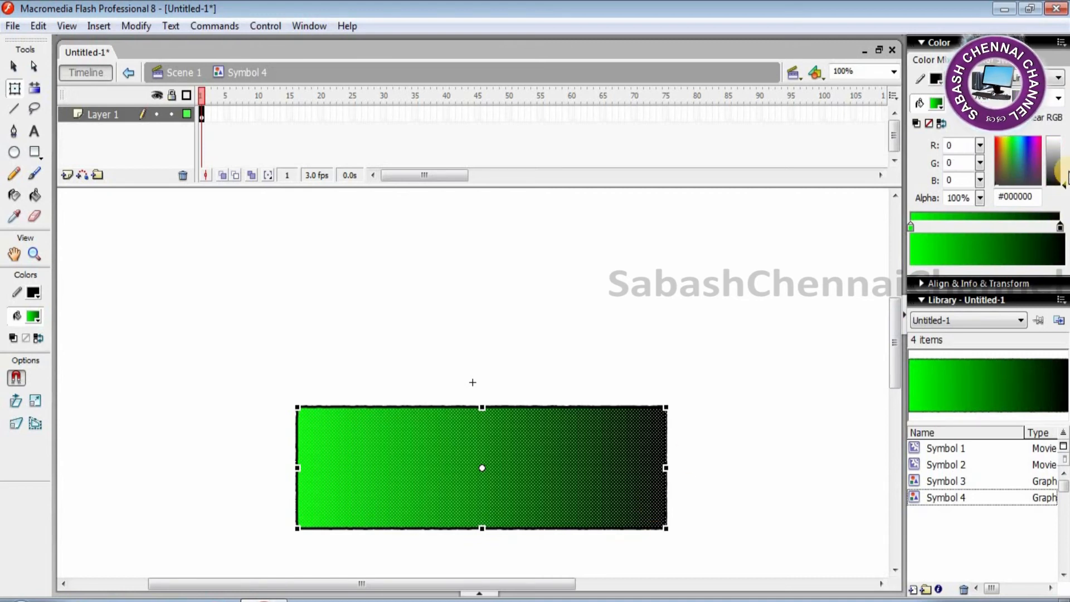
click(1012, 164)
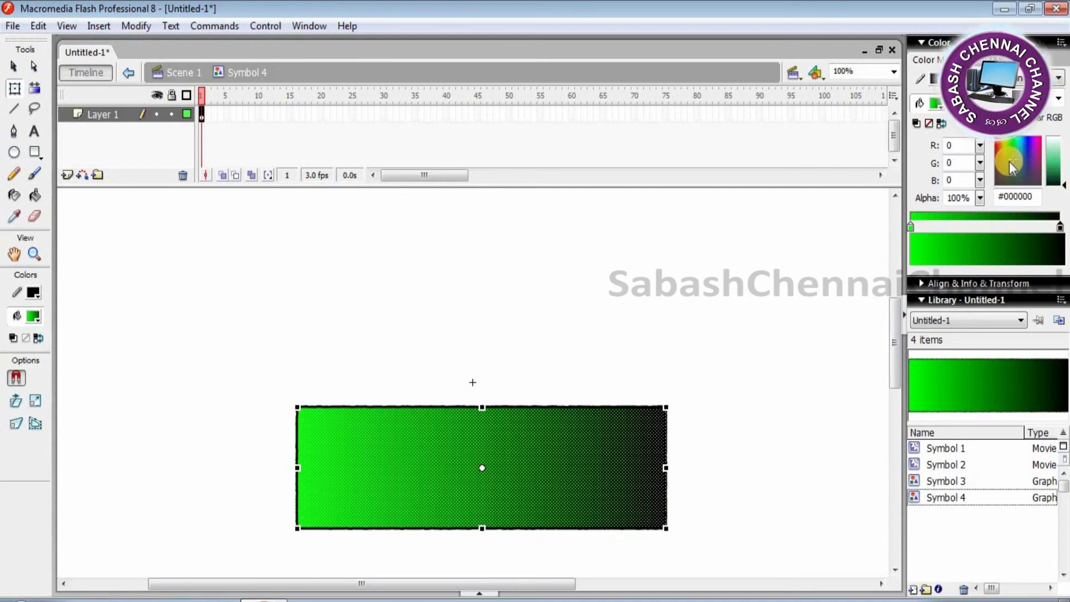
click(1062, 167)
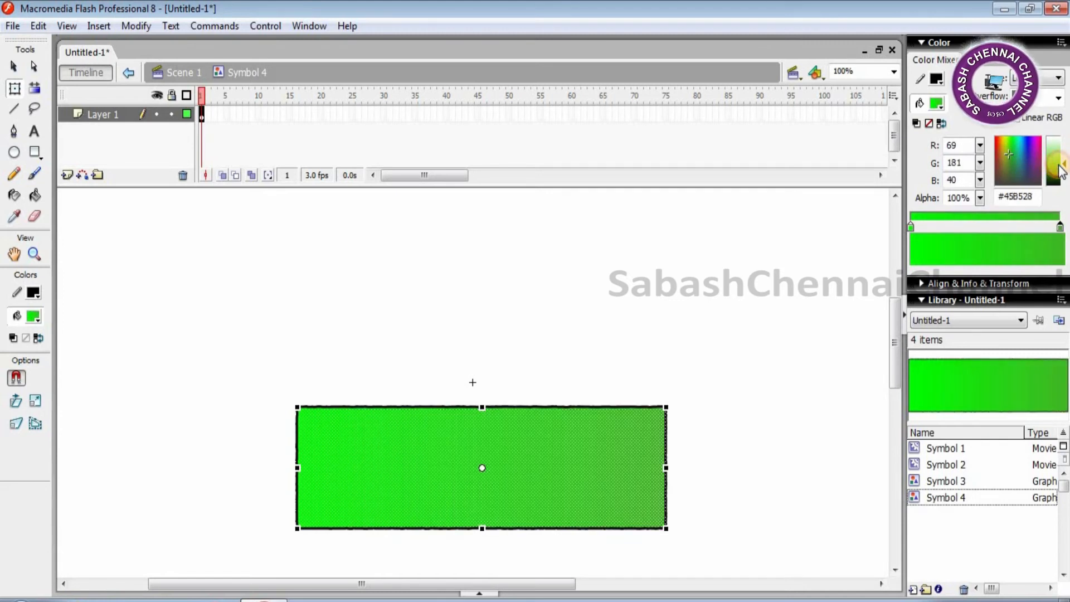
drag(1062, 170, 1062, 174)
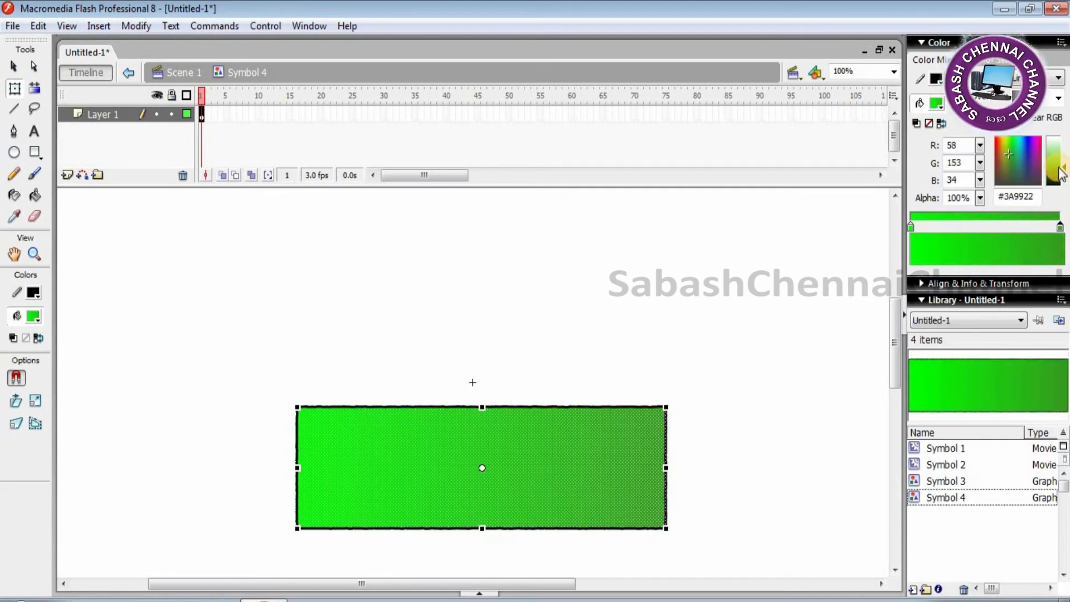
click(718, 322)
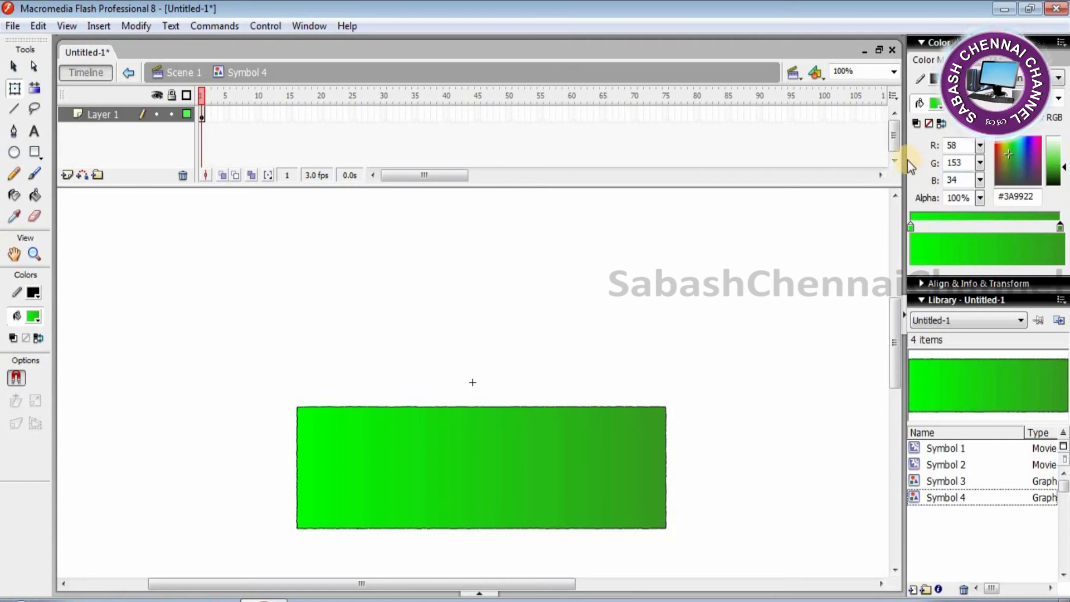
Step: Delete the black outline from all four sides of the green rectangle
click(14, 68)
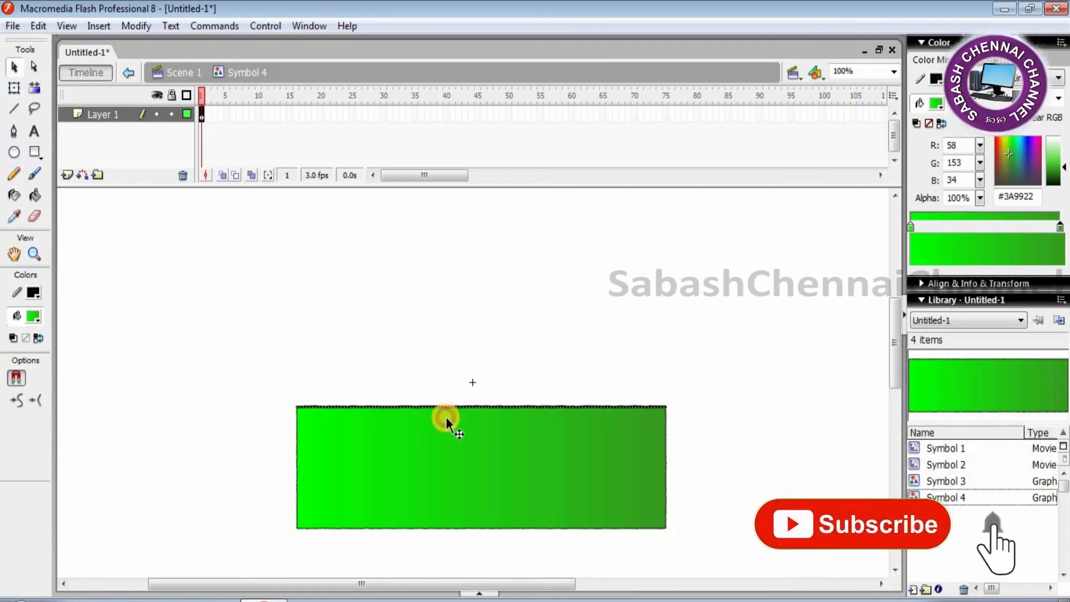
key(Delete)
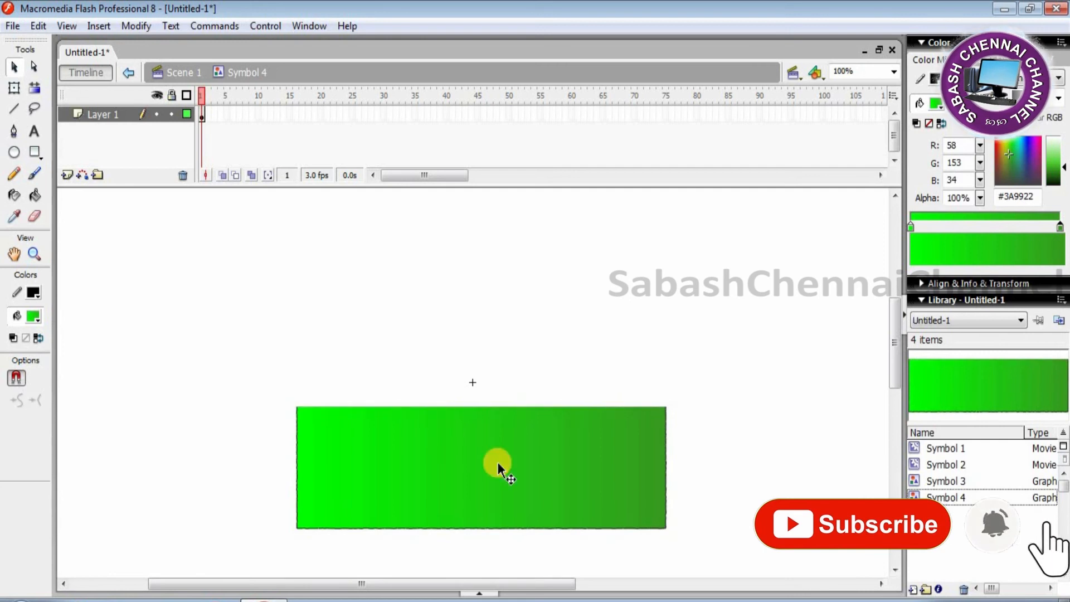
click(668, 482)
key(Delete)
click(612, 527)
key(Delete)
click(296, 473)
key(Delete)
click(374, 527)
key(Delete)
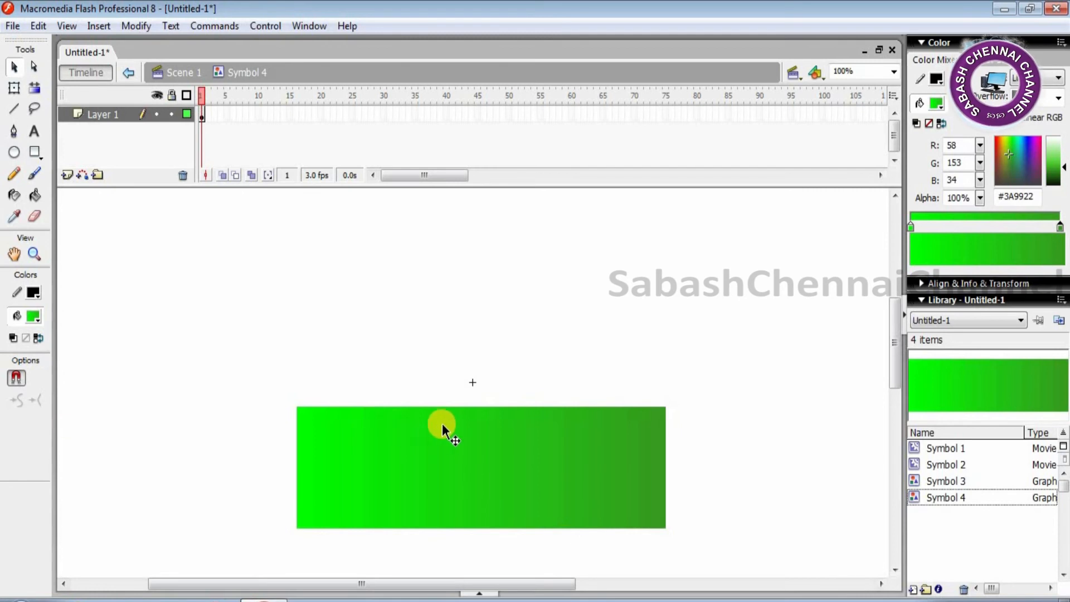
Step: Move the green rectangle slightly up and left, and pull its upper-right corner outward to slant the upper edge
drag(502, 477, 506, 444)
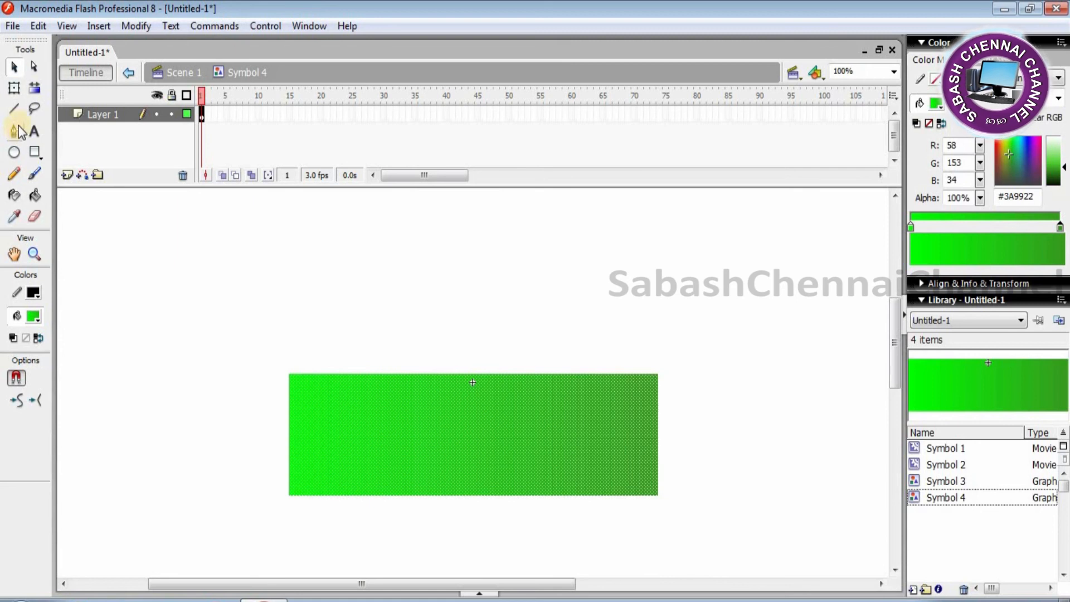
click(14, 109)
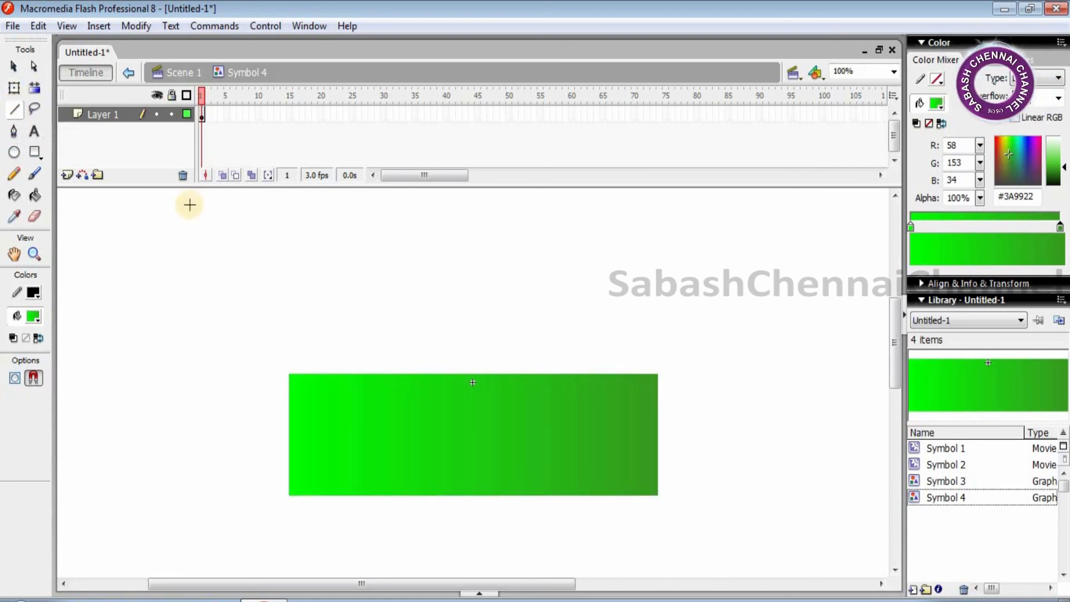
click(14, 66)
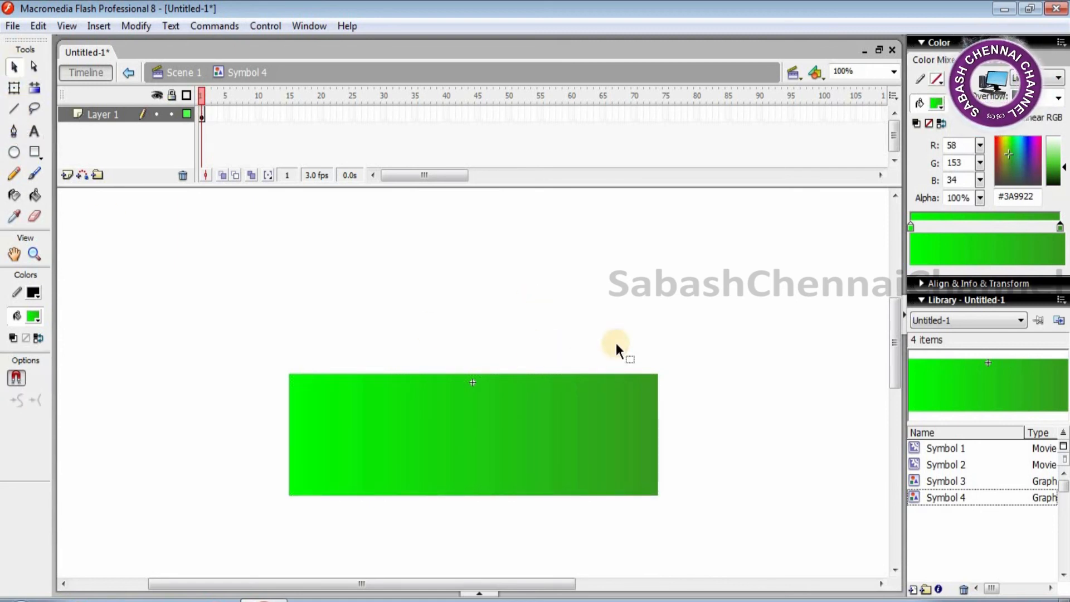
drag(657, 373, 733, 264)
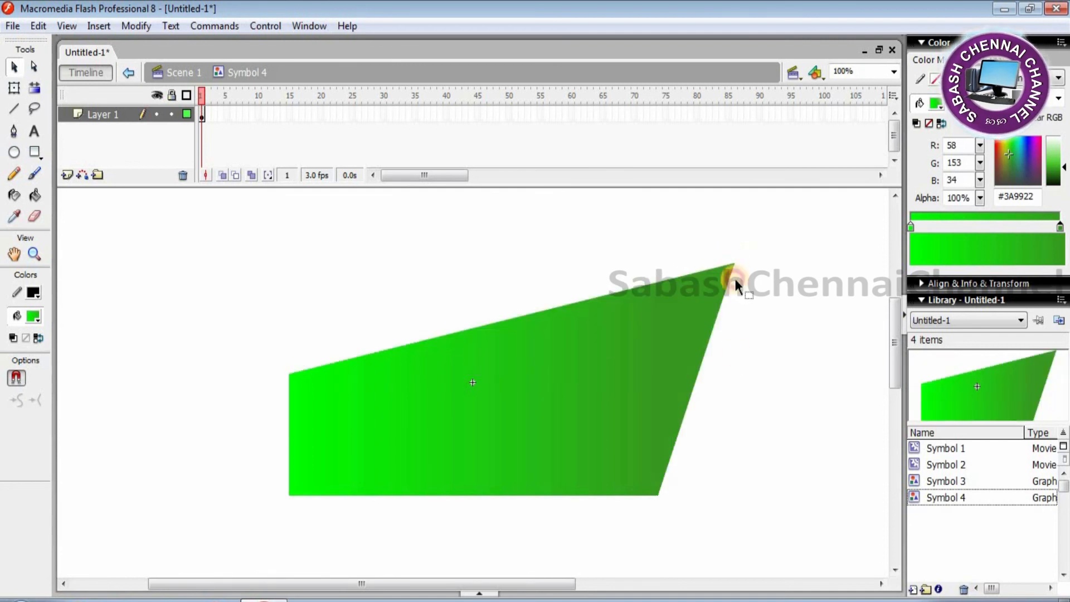
Step: Pull the corners of the green shape into a long slanted four-sided band rising toward the right, and return to Scene 1
drag(644, 499, 747, 353)
drag(288, 374, 208, 405)
drag(287, 495, 267, 527)
drag(748, 353, 765, 385)
drag(724, 297, 654, 355)
drag(210, 404, 85, 473)
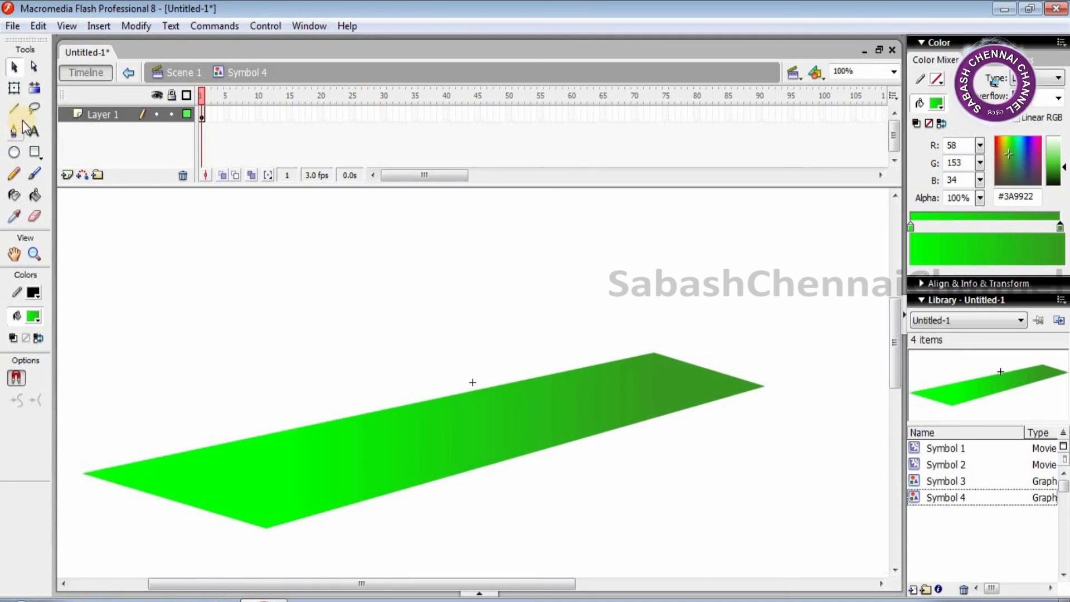
click(139, 78)
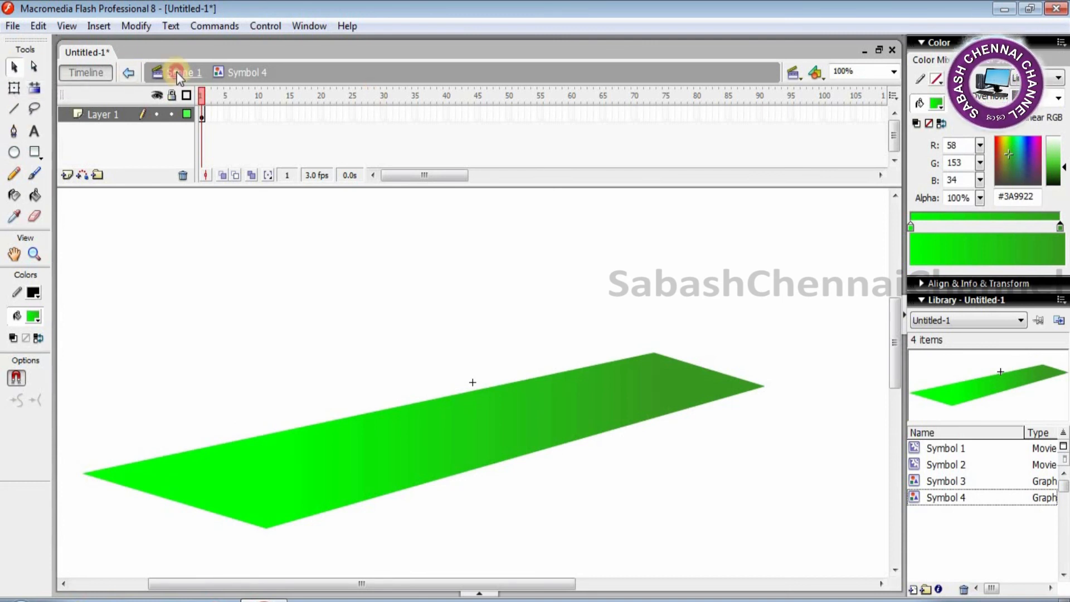
Step: Delete the Symbol 4 instance placed on Layer 1 and put a new layer at the bottom of the layer stack
drag(981, 395, 535, 506)
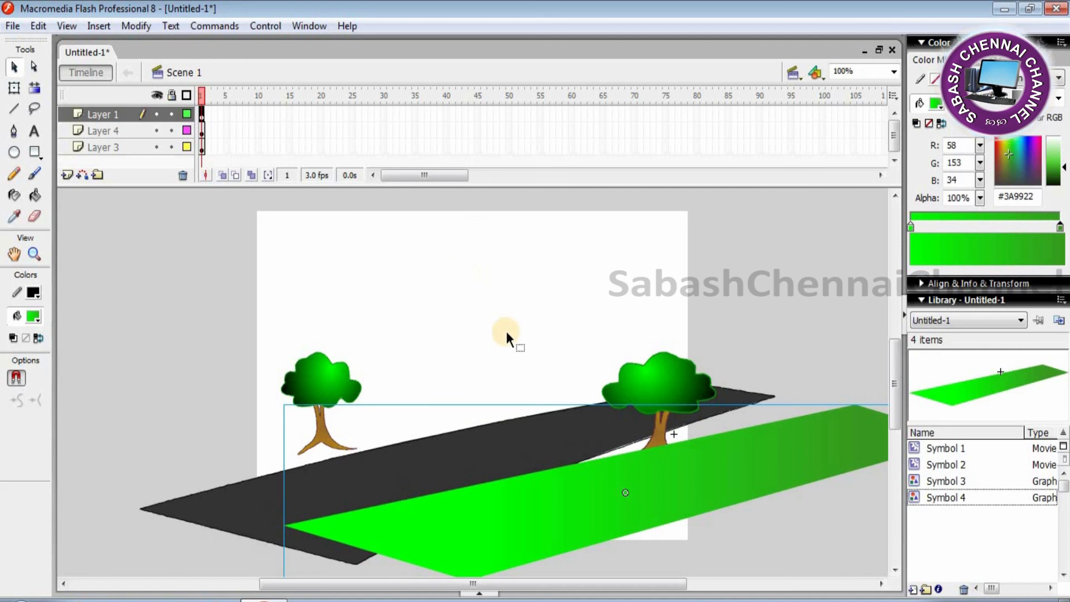
key(Delete)
drag(106, 115, 109, 162)
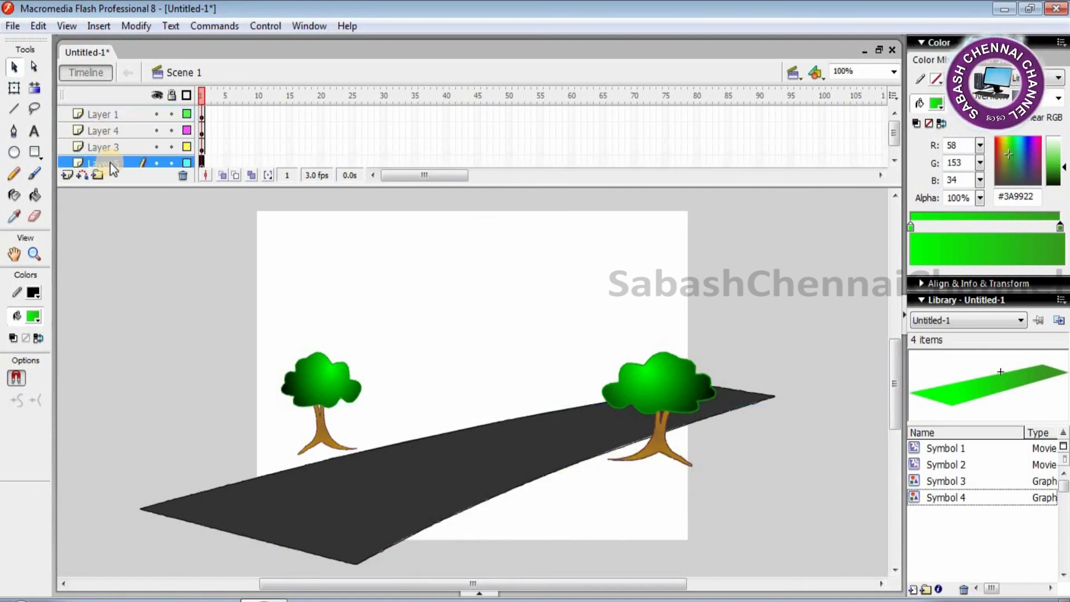
click(895, 150)
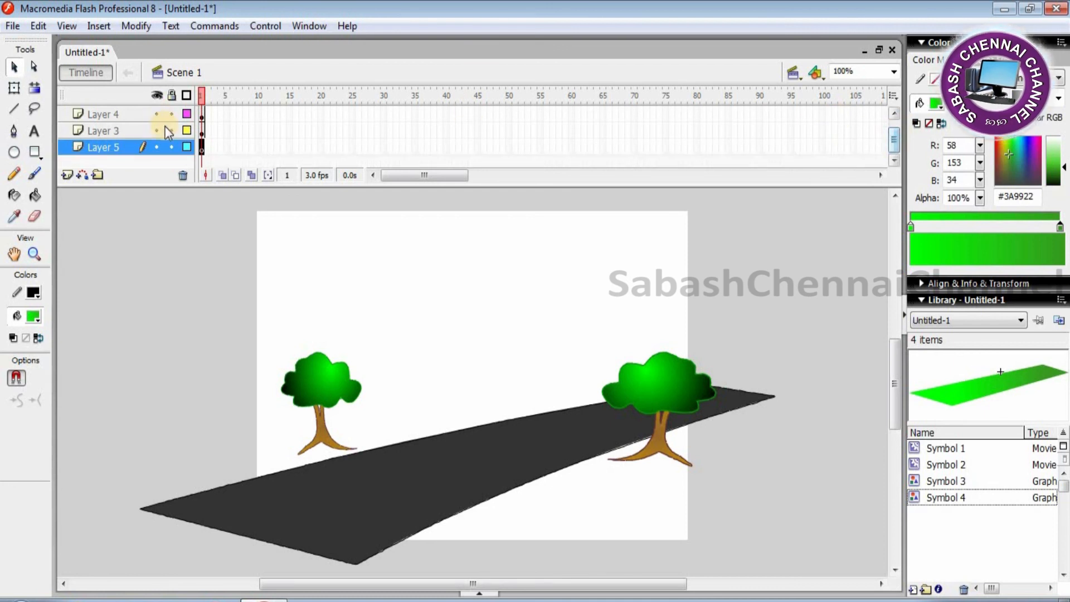
Step: Place Symbol 4 on Layer 5 along the lower side of the road, and stretch it downward with Free Transform
drag(965, 403, 609, 493)
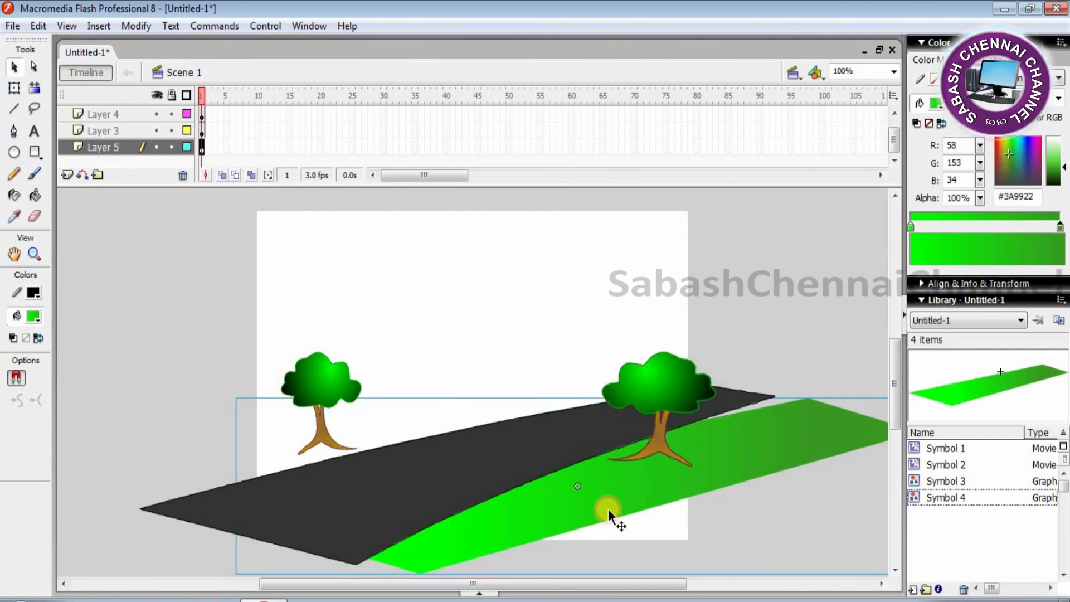
click(14, 88)
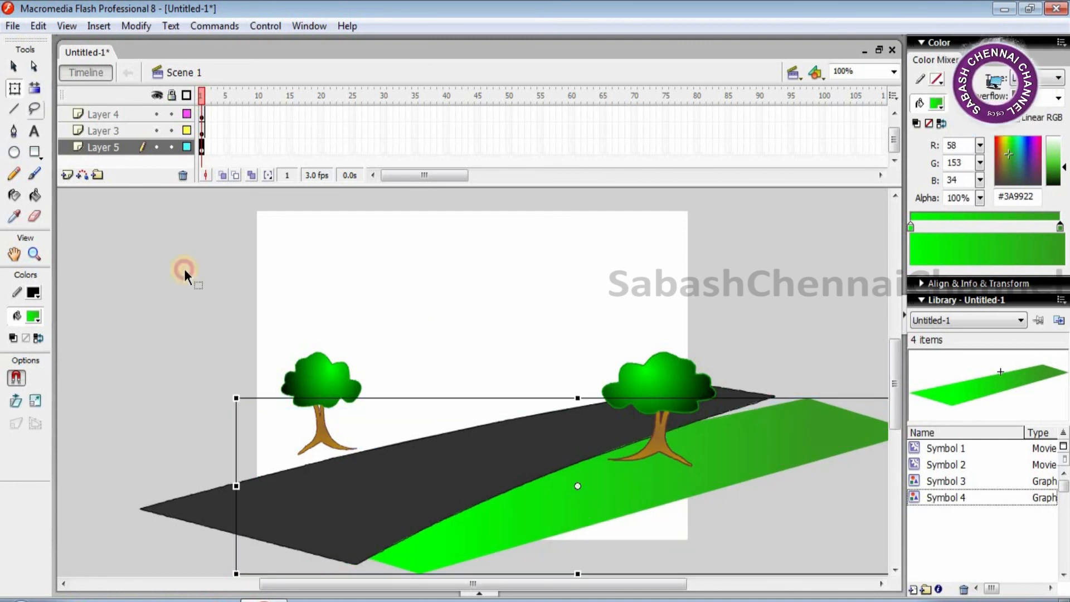
drag(577, 574, 579, 599)
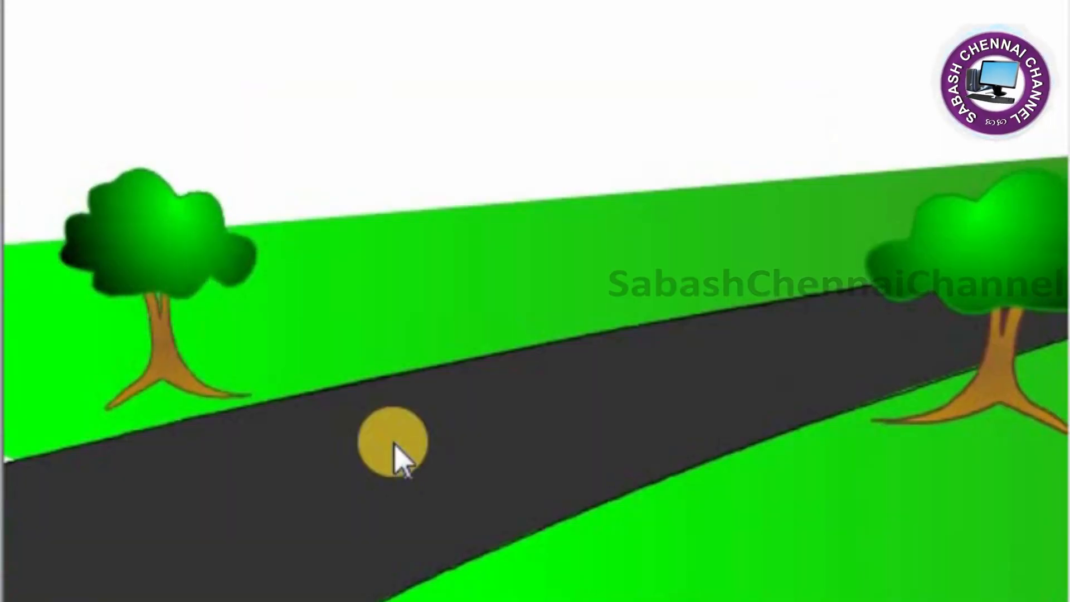